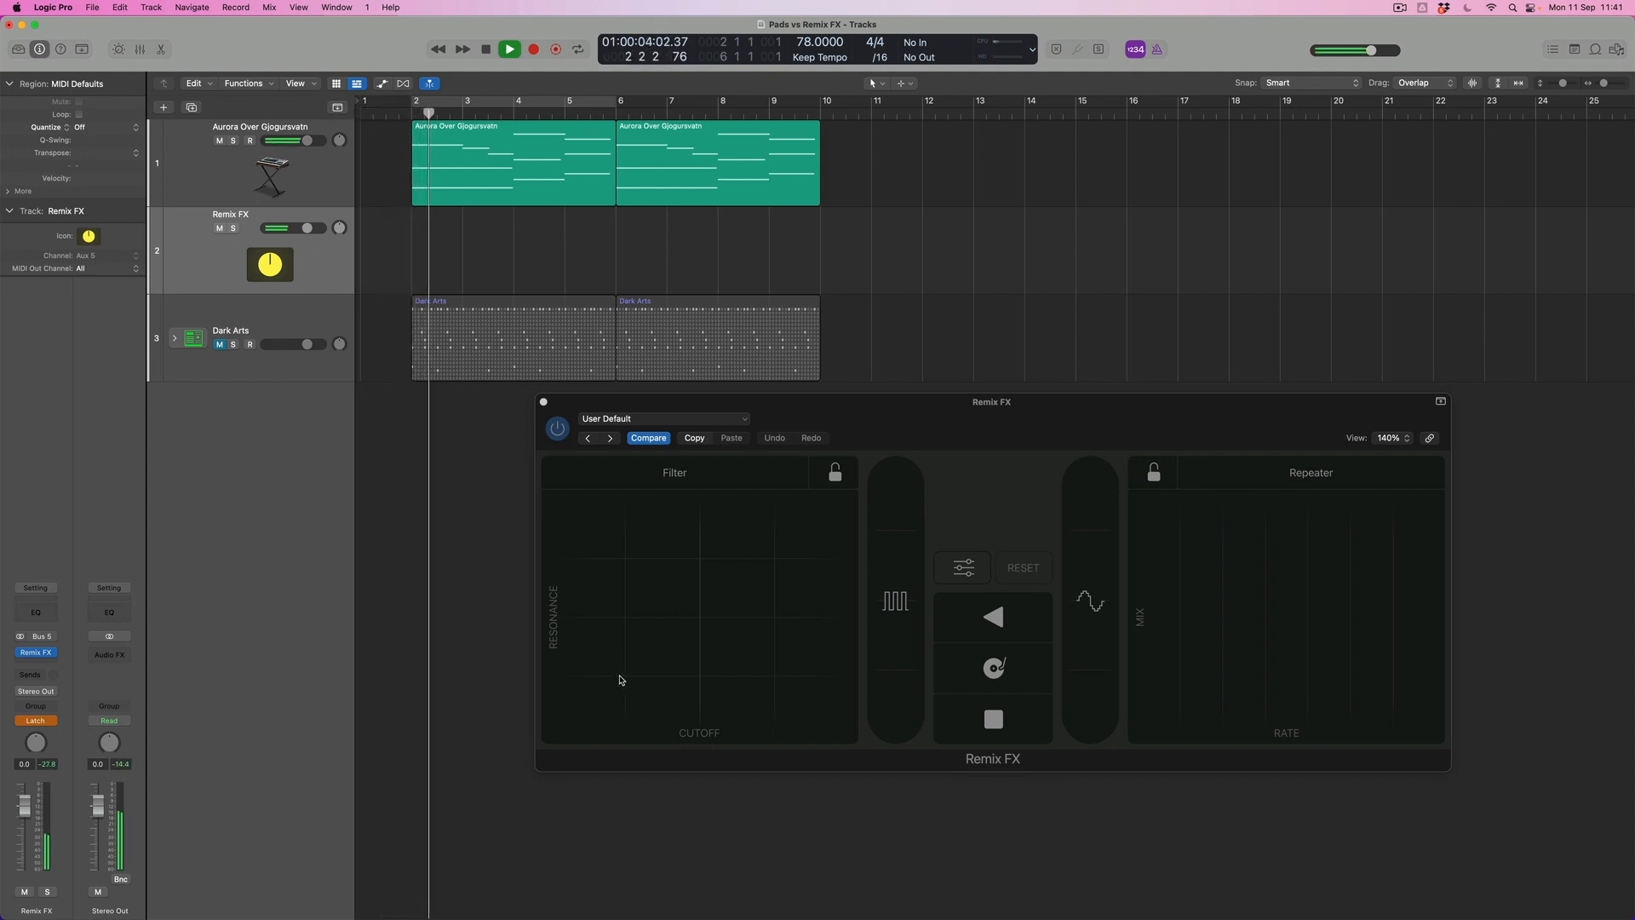
# - Record Filter cutoff and resonance automation in Latch mode by sweeping the Remix FX Filter pad in three passes during playback
pyautogui.moveTo(621, 671); pyautogui.dragTo(746, 562)
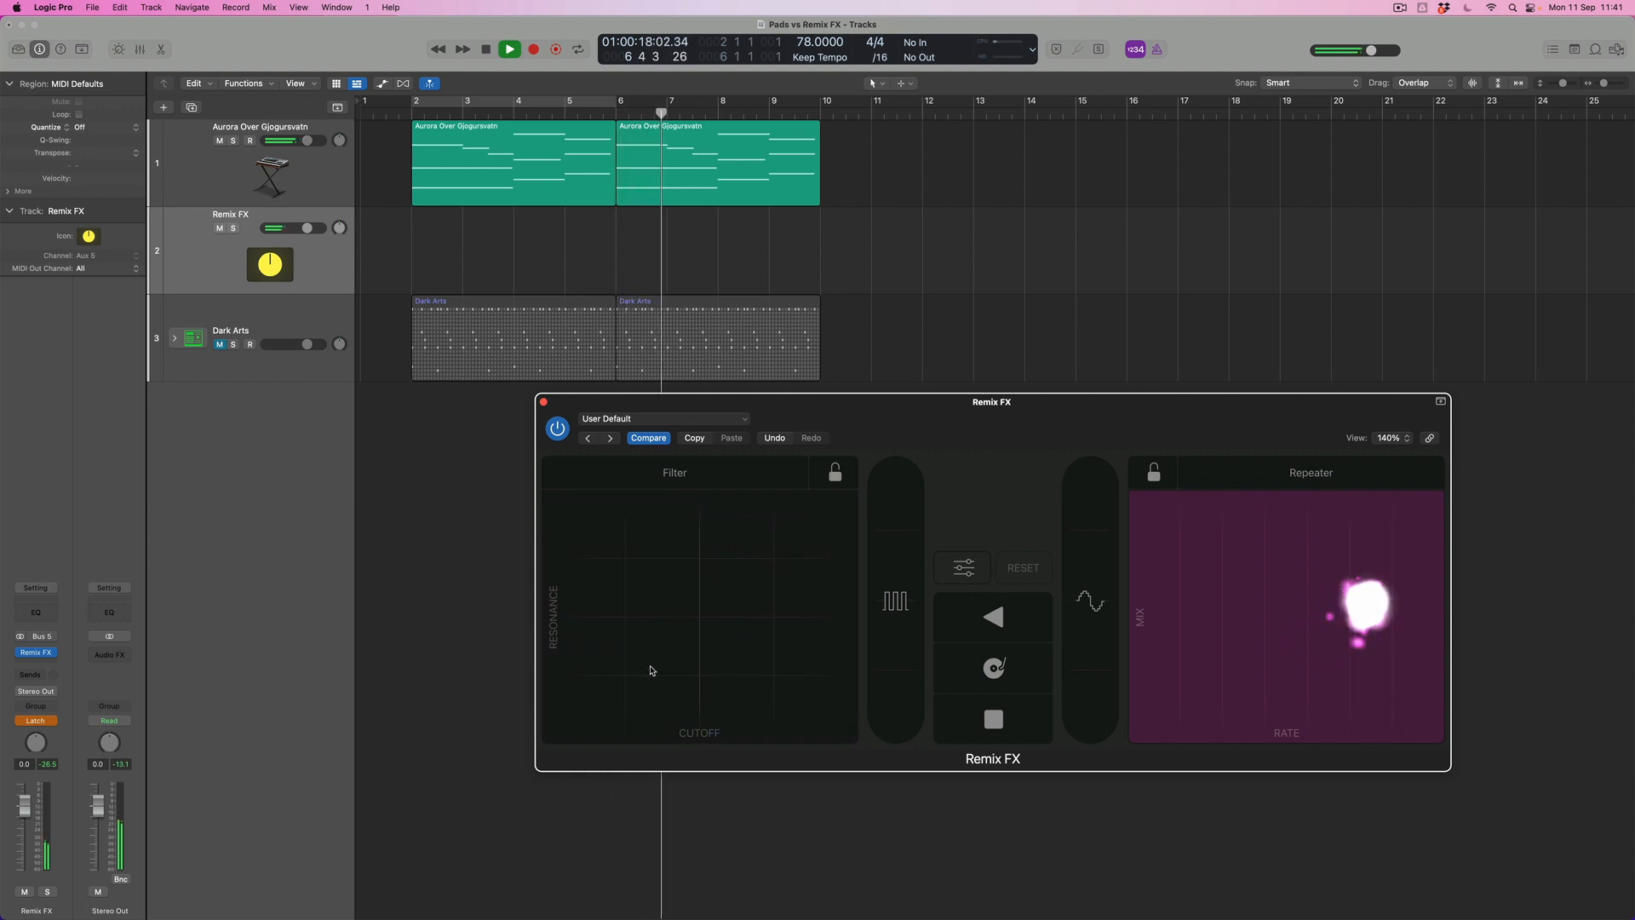
pyautogui.moveTo(626, 669); pyautogui.dragTo(801, 576)
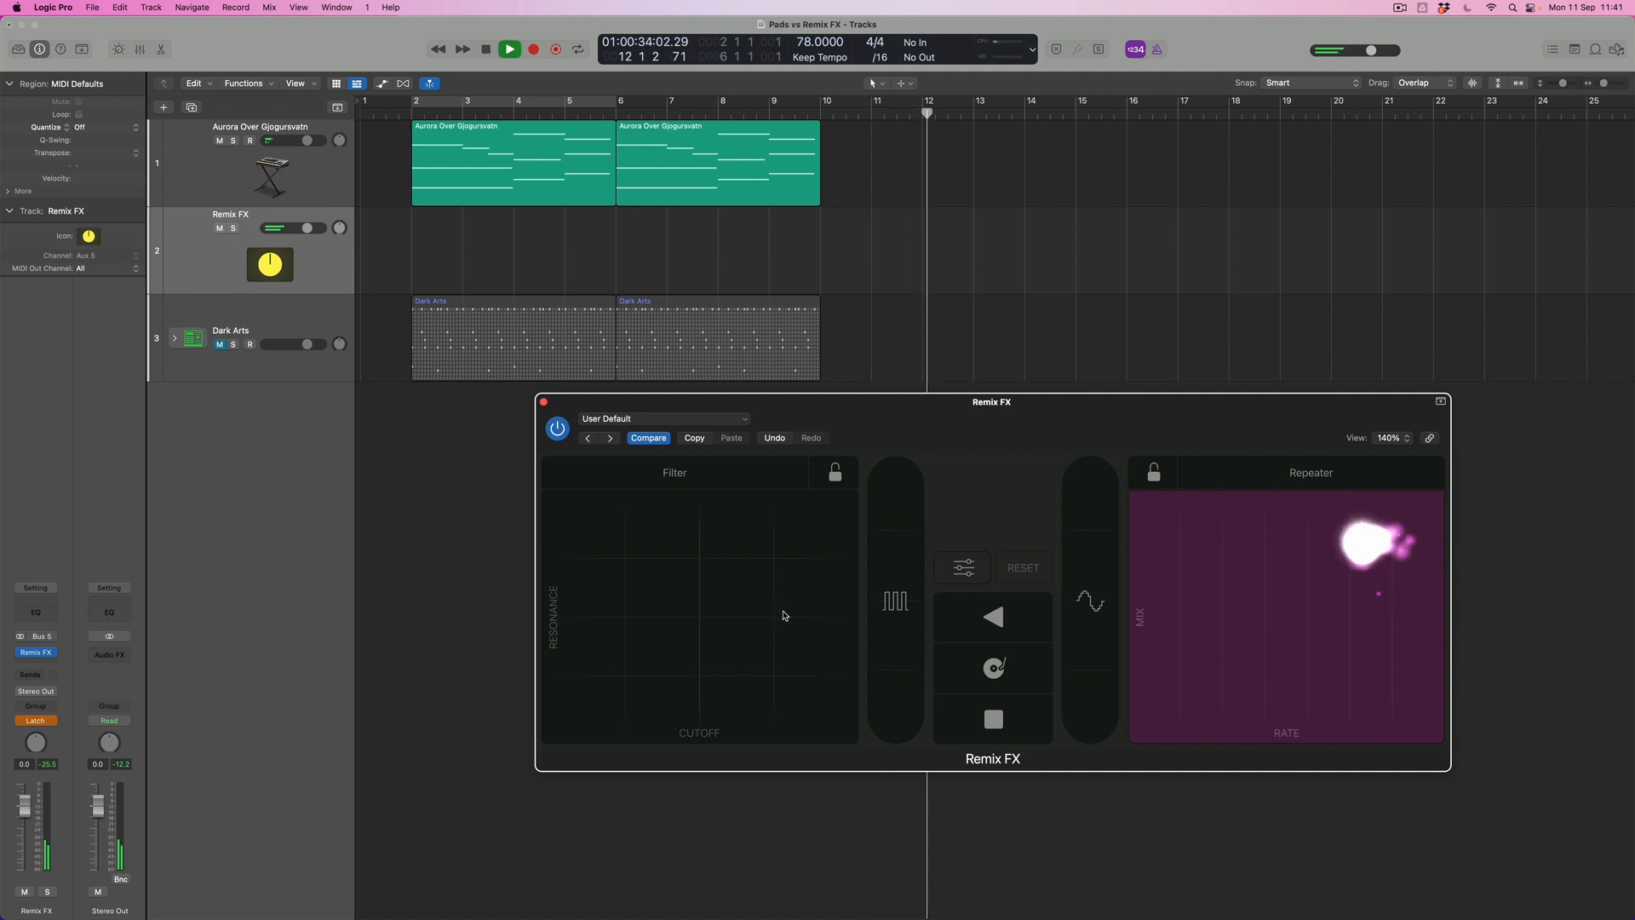
pyautogui.moveTo(781, 615); pyautogui.dragTo(700, 644)
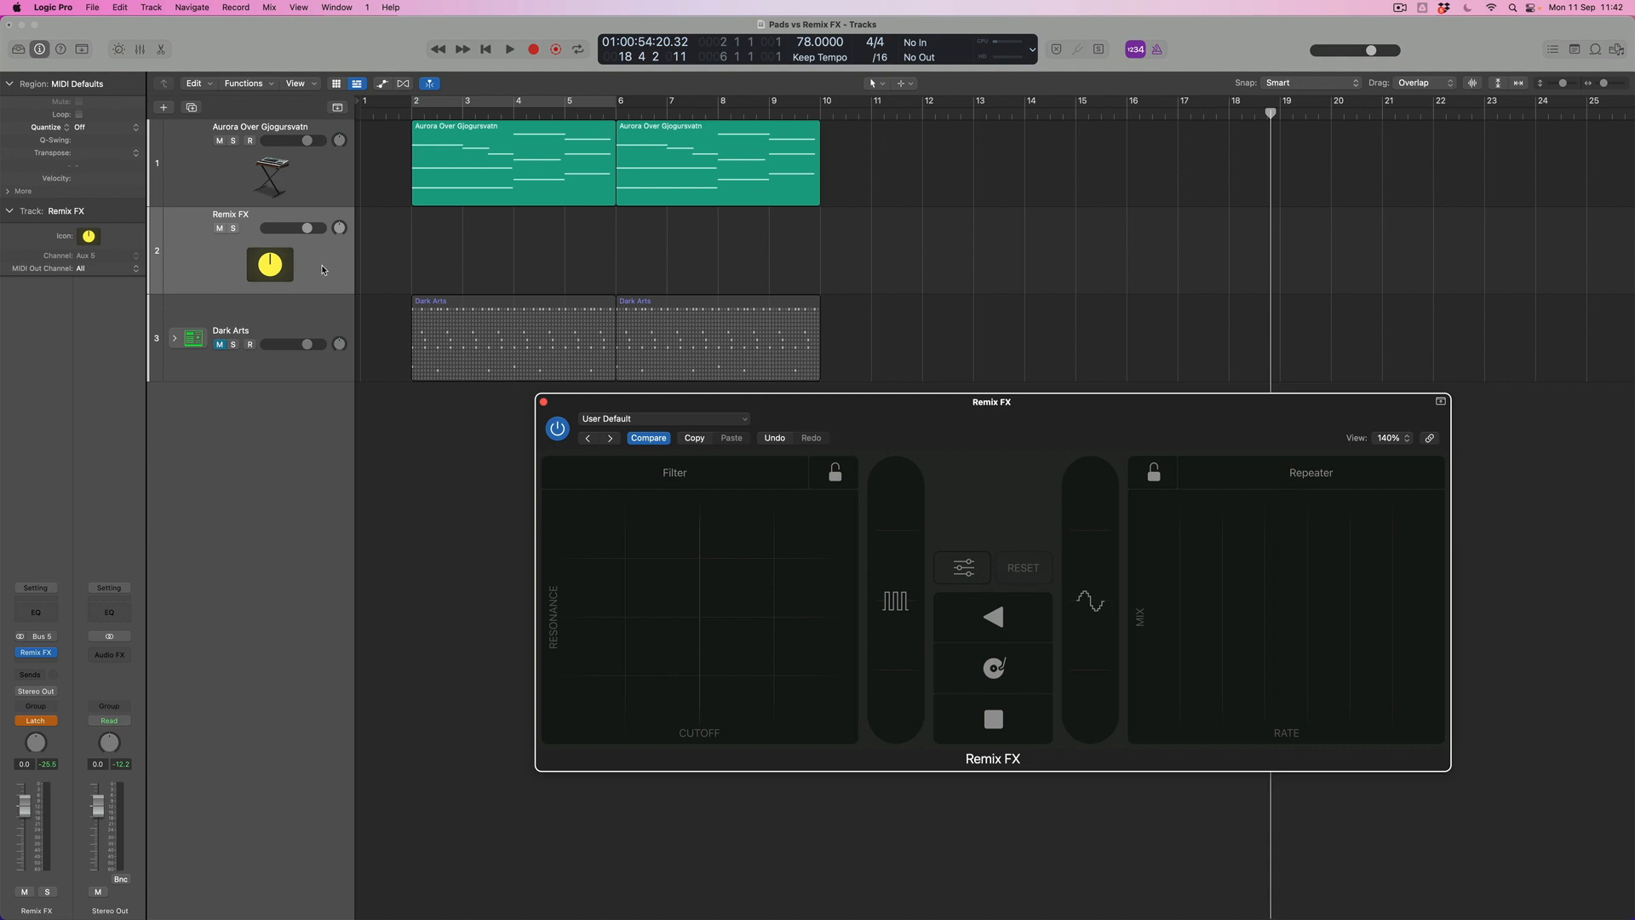
# - Show the Remix FX track's automation with the Filter Cutoff lane displayed, and play it back from about bar 8
pyautogui.click(322, 269)
pyautogui.press('a')
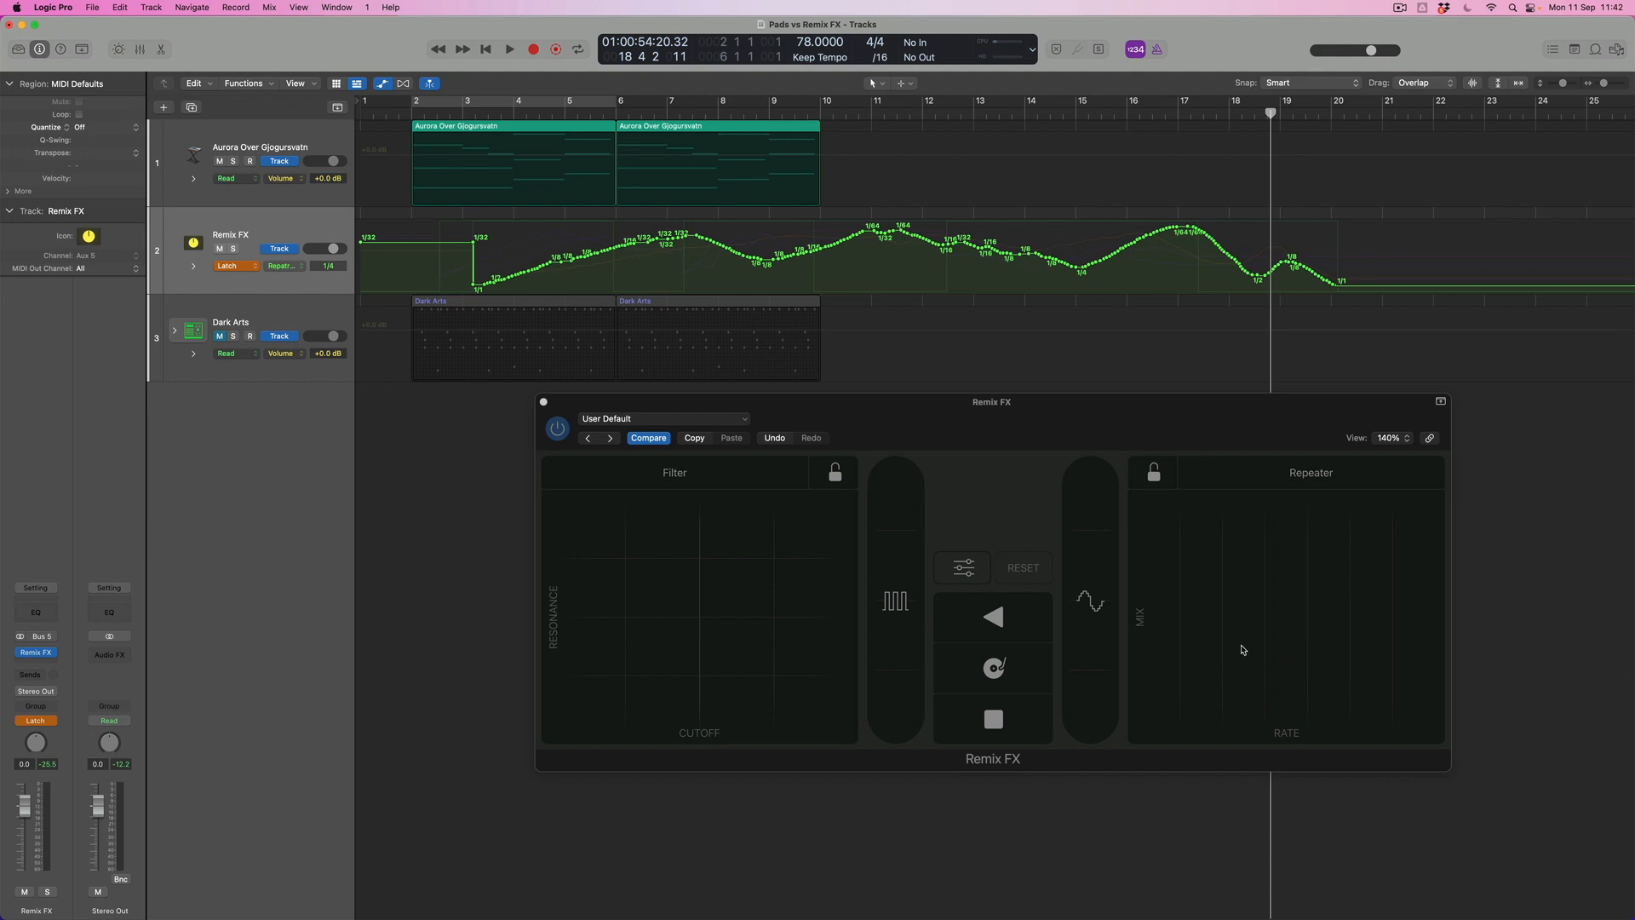
pyautogui.click(287, 266)
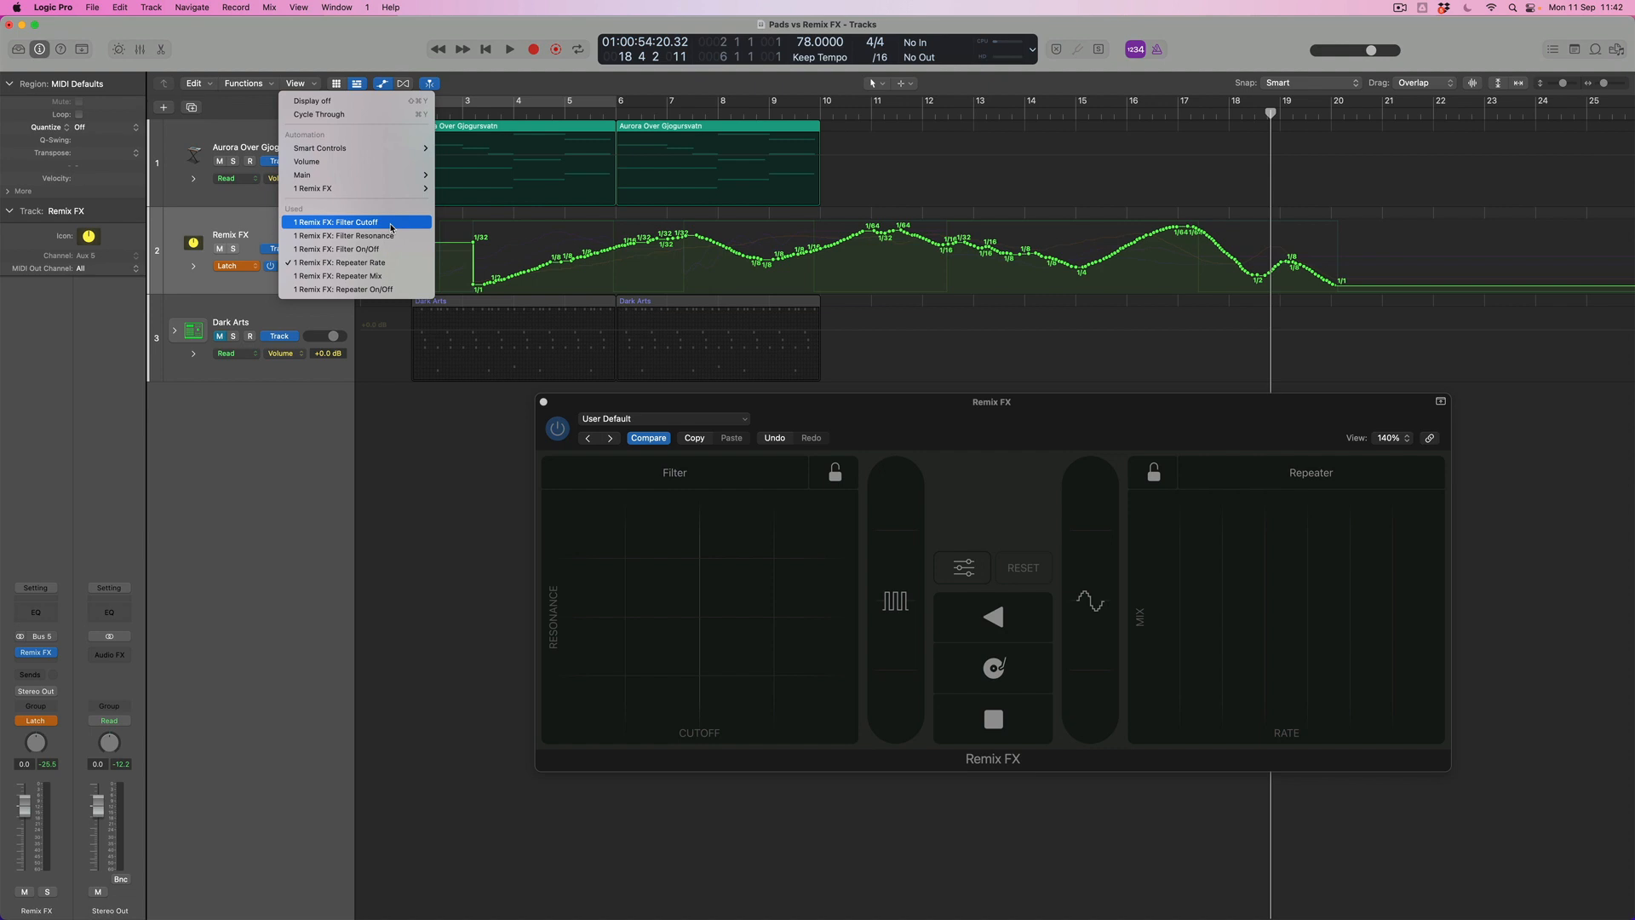
pyautogui.click(391, 228)
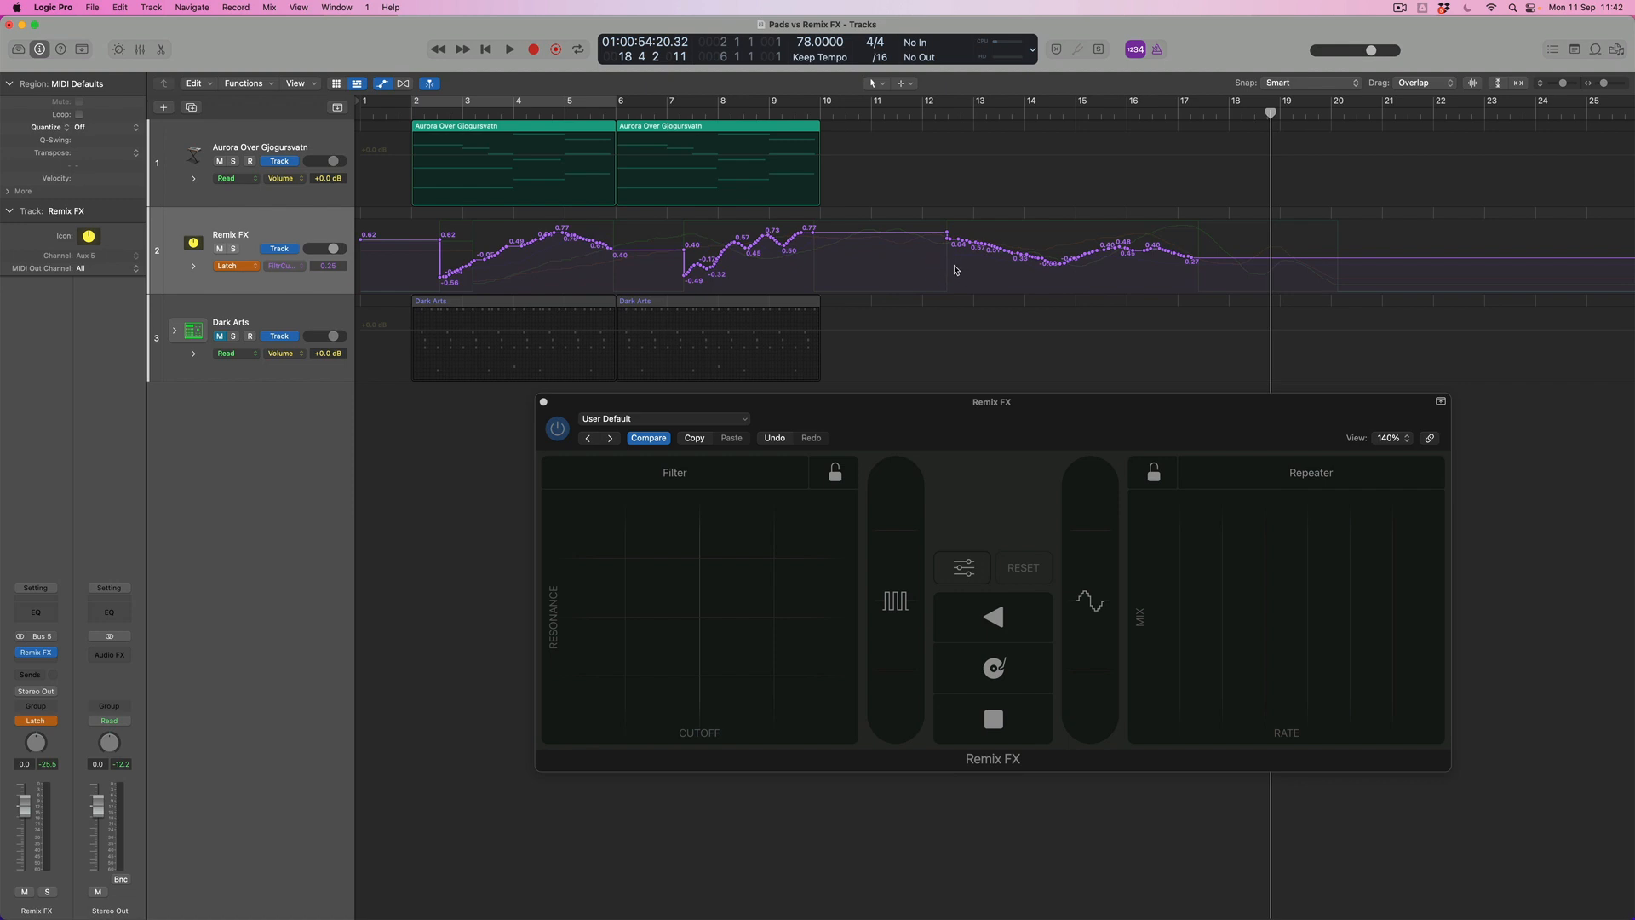
pyautogui.doubleClick(707, 112)
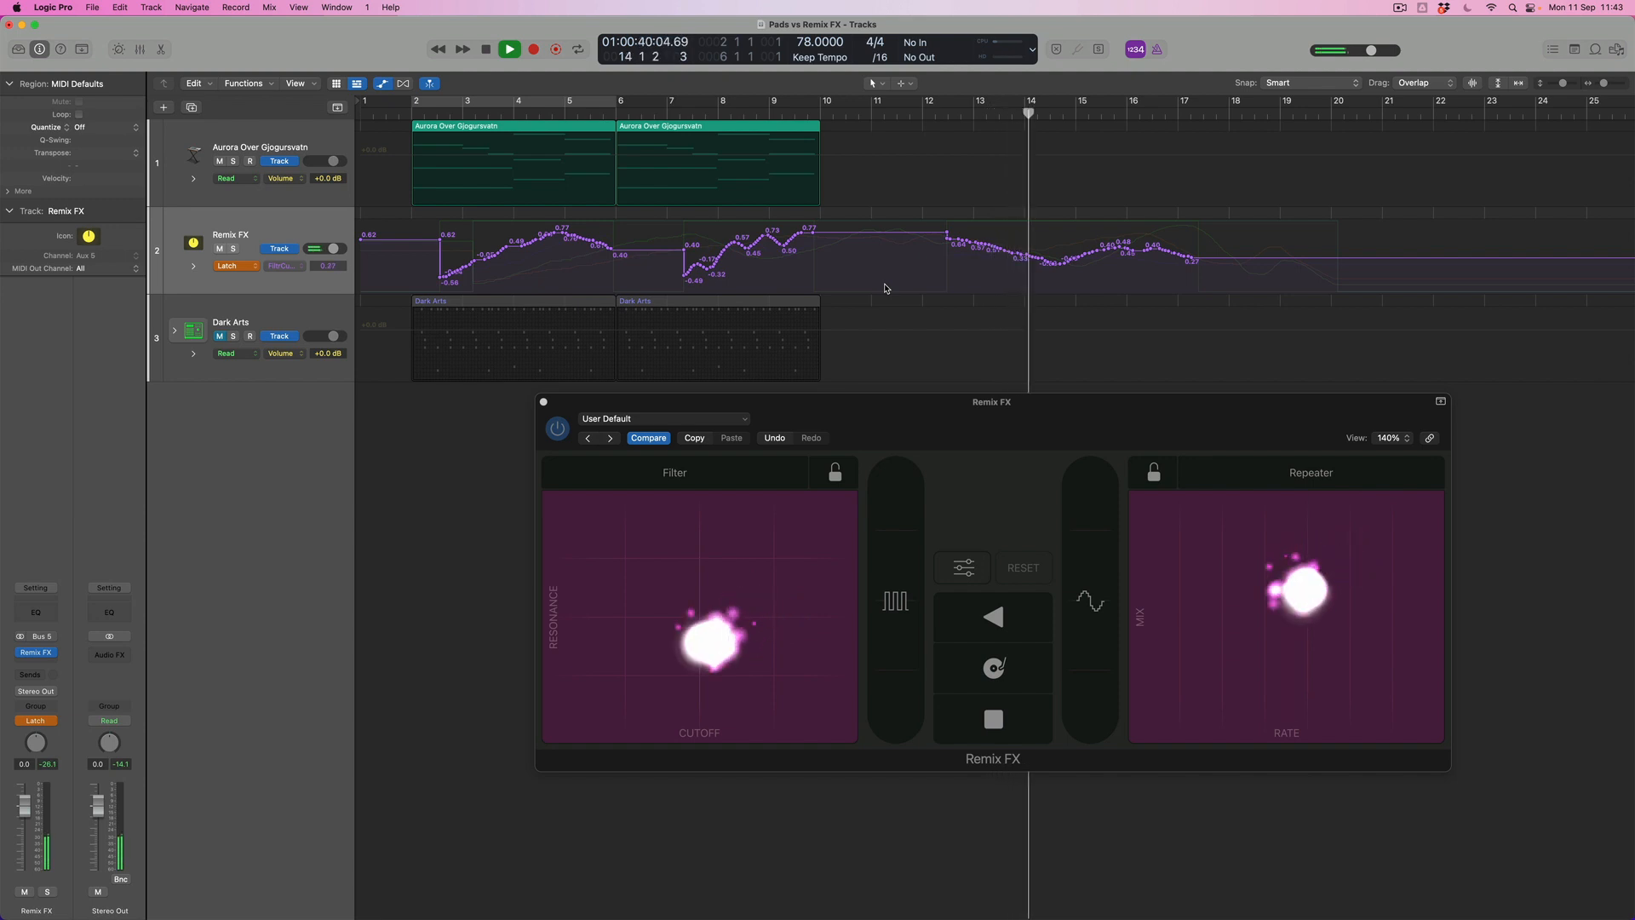
pyautogui.press('space')
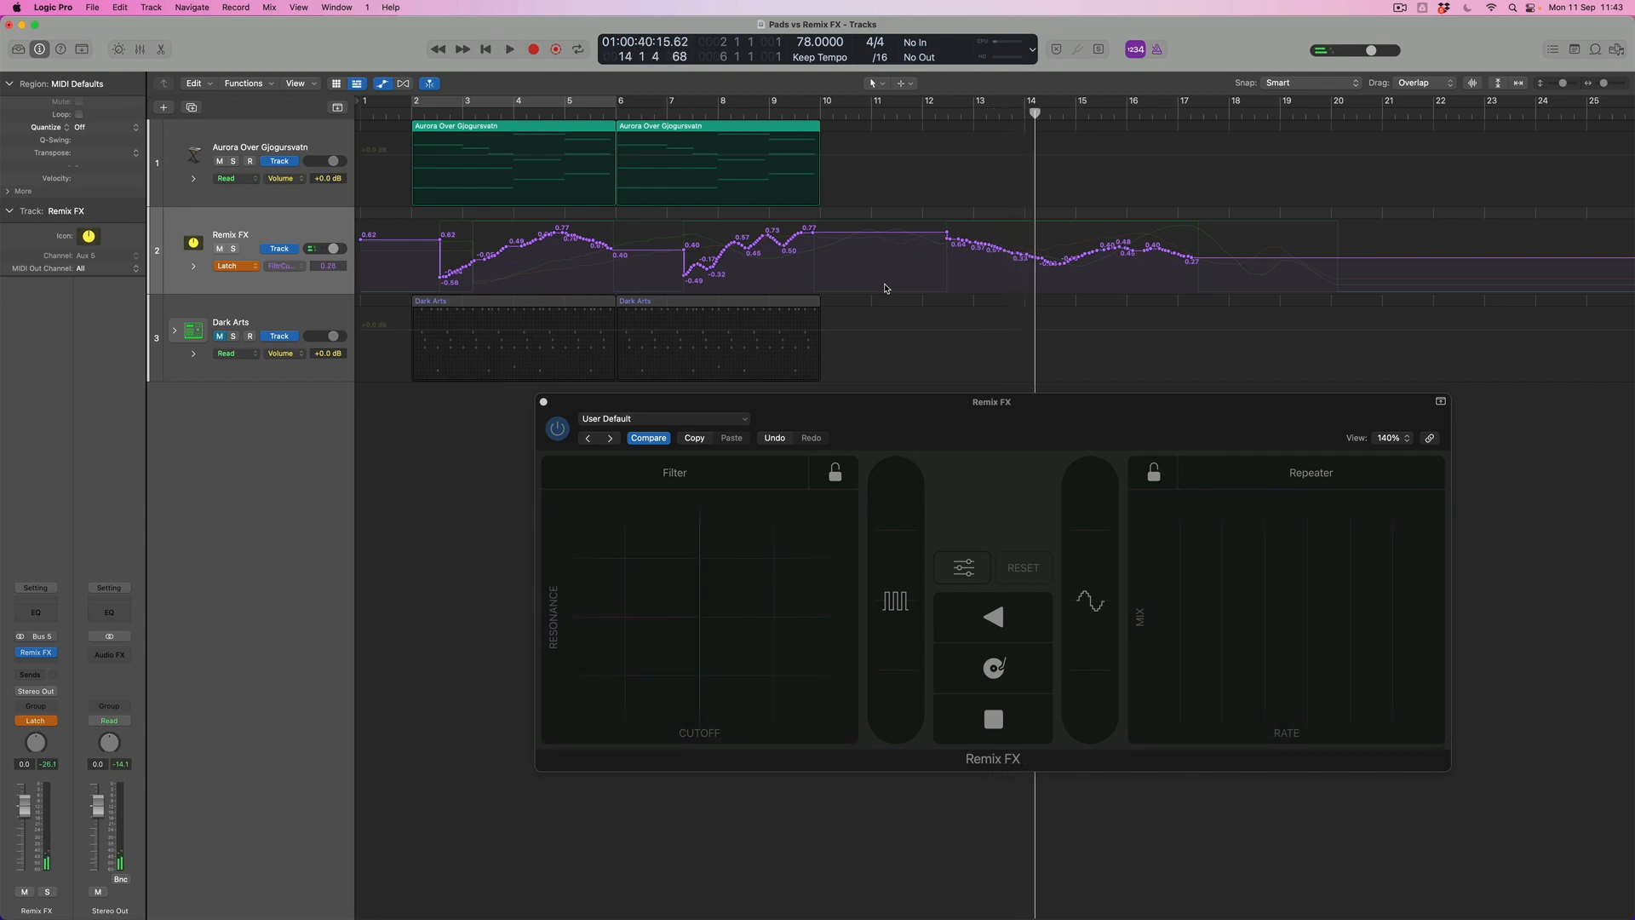
# - Redraw the Remix FX Filter Cutoff curve with the Pencil tool between about bars 12.5 and 14.5
pyautogui.press('super+Down')
pyautogui.press('super+Down')
pyautogui.press('super+Down')
pyautogui.press('super+Down')
pyautogui.press('super+Down')
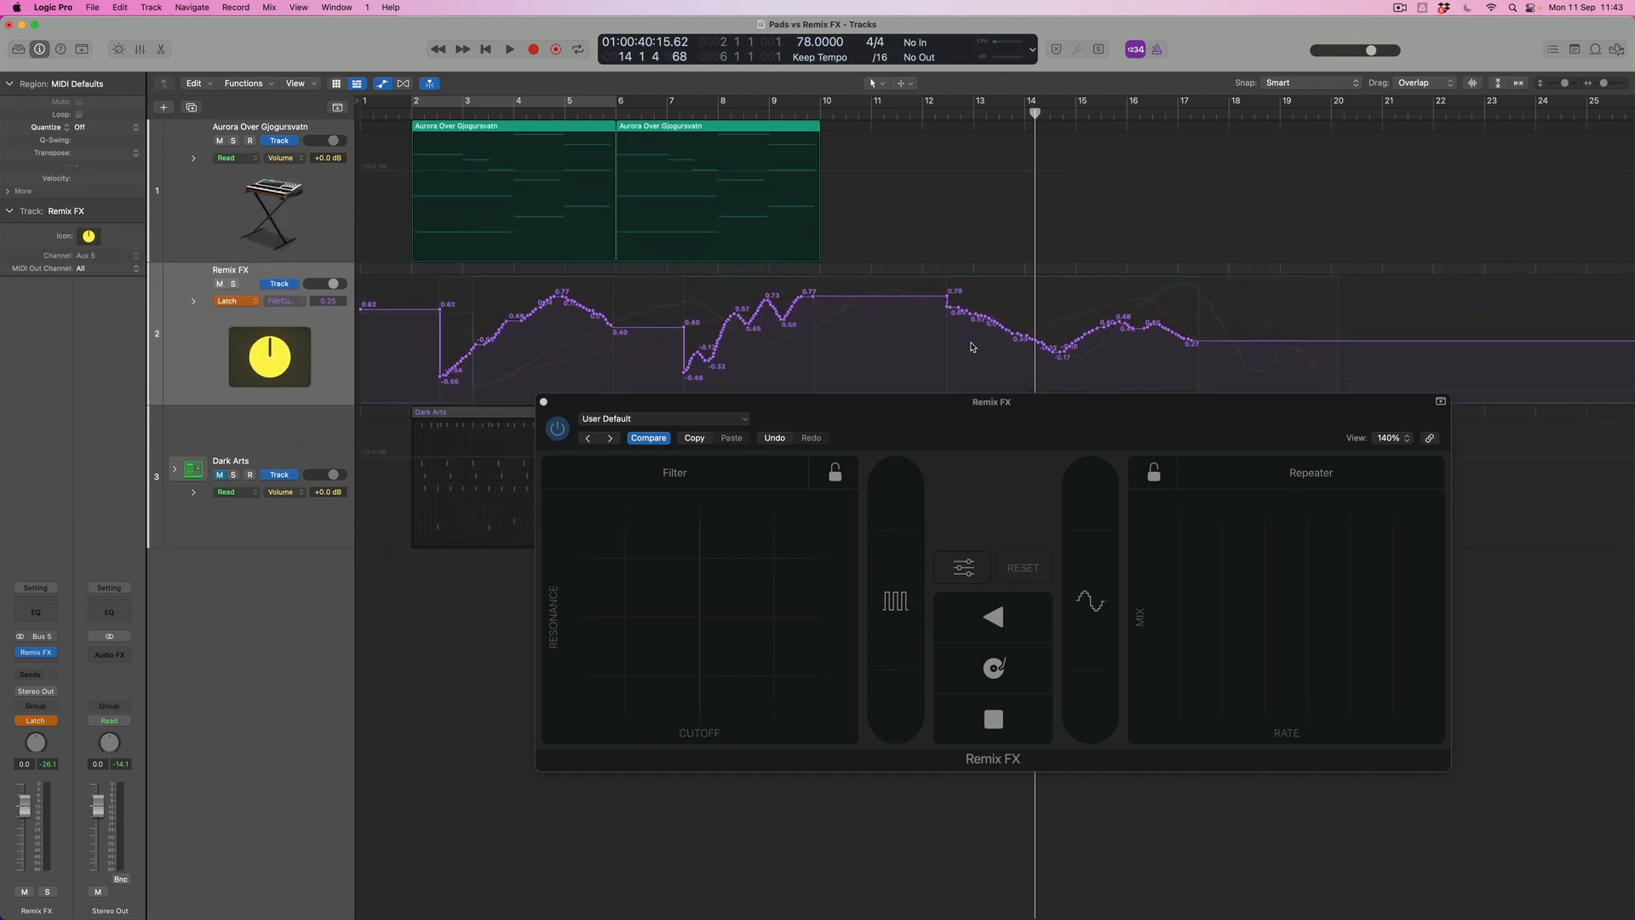
pyautogui.press('t')
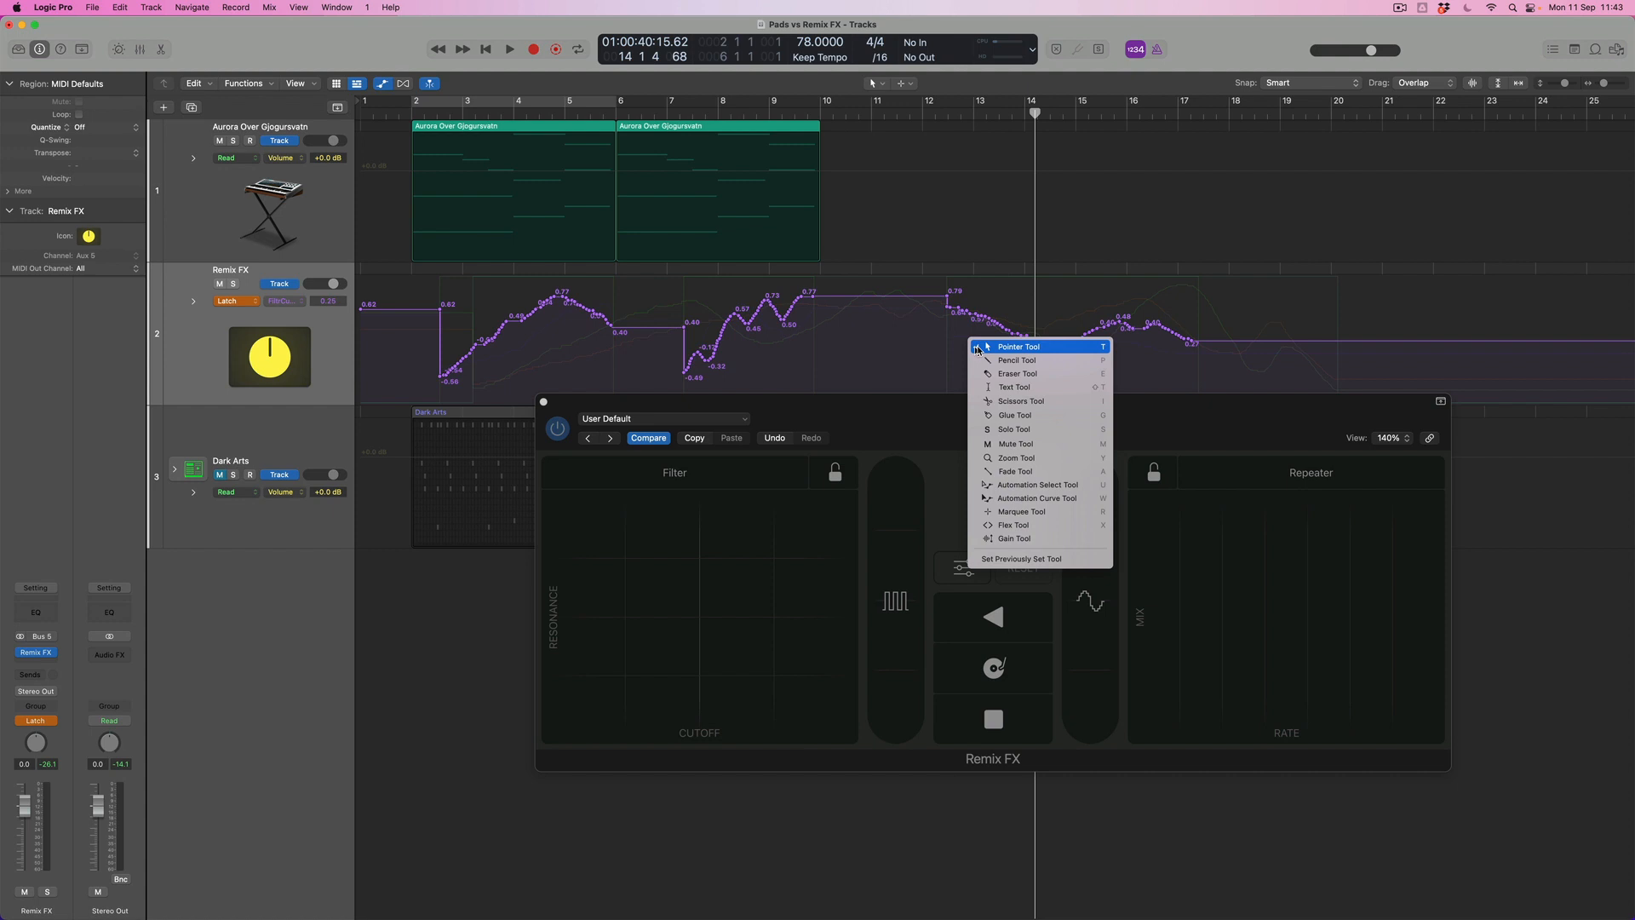
pyautogui.click(979, 362)
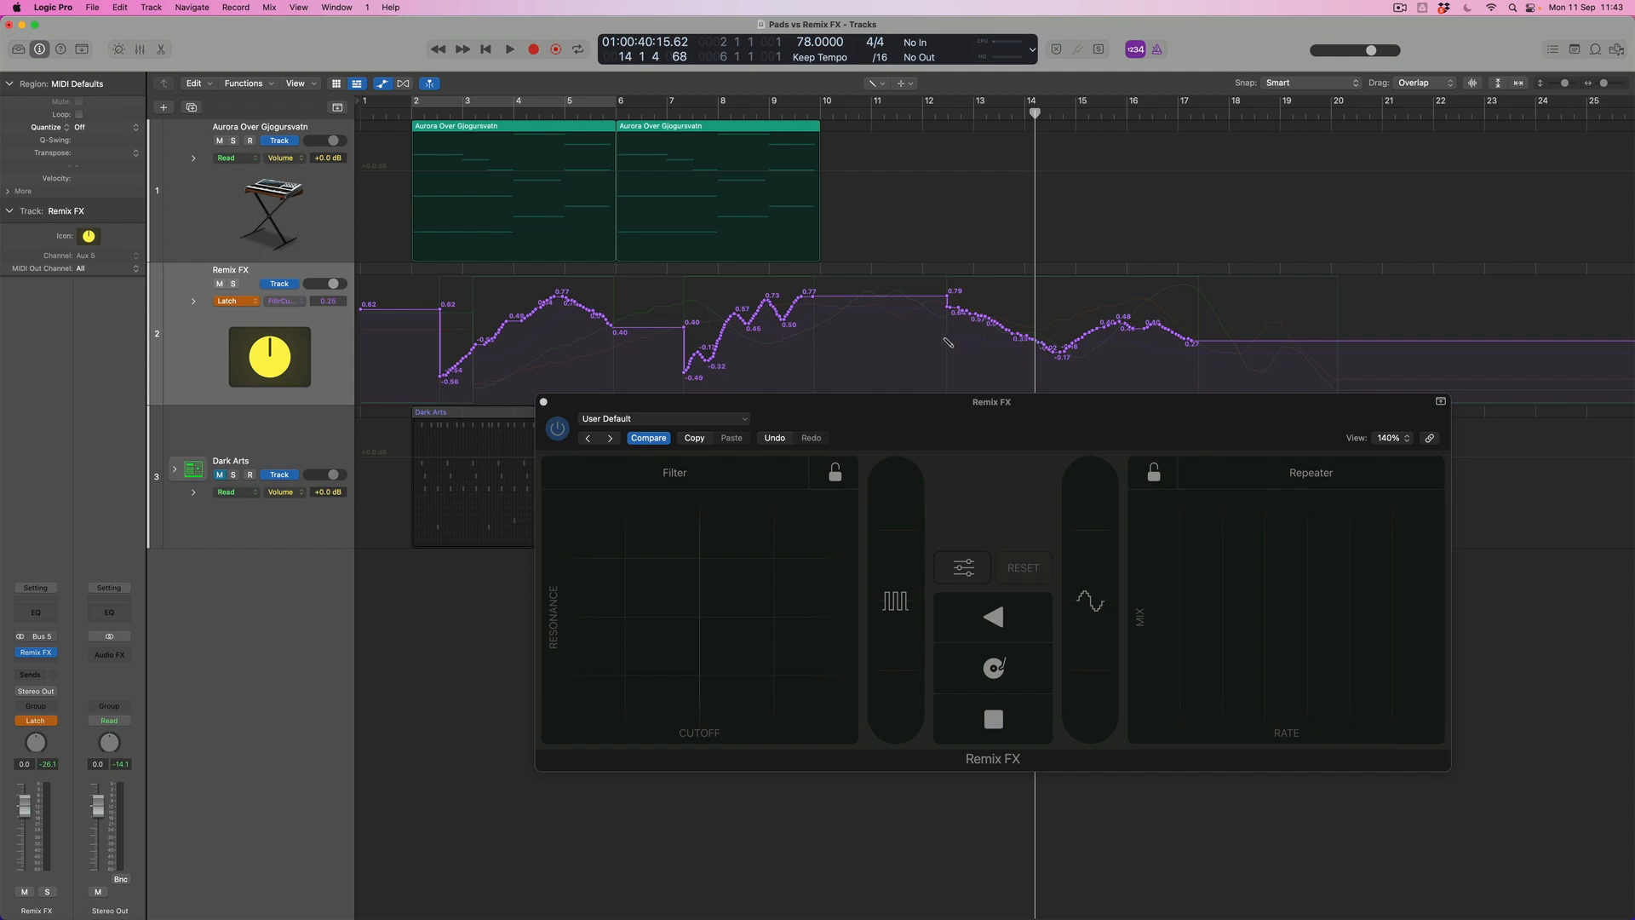
pyautogui.moveTo(947, 338); pyautogui.dragTo(1049, 354)
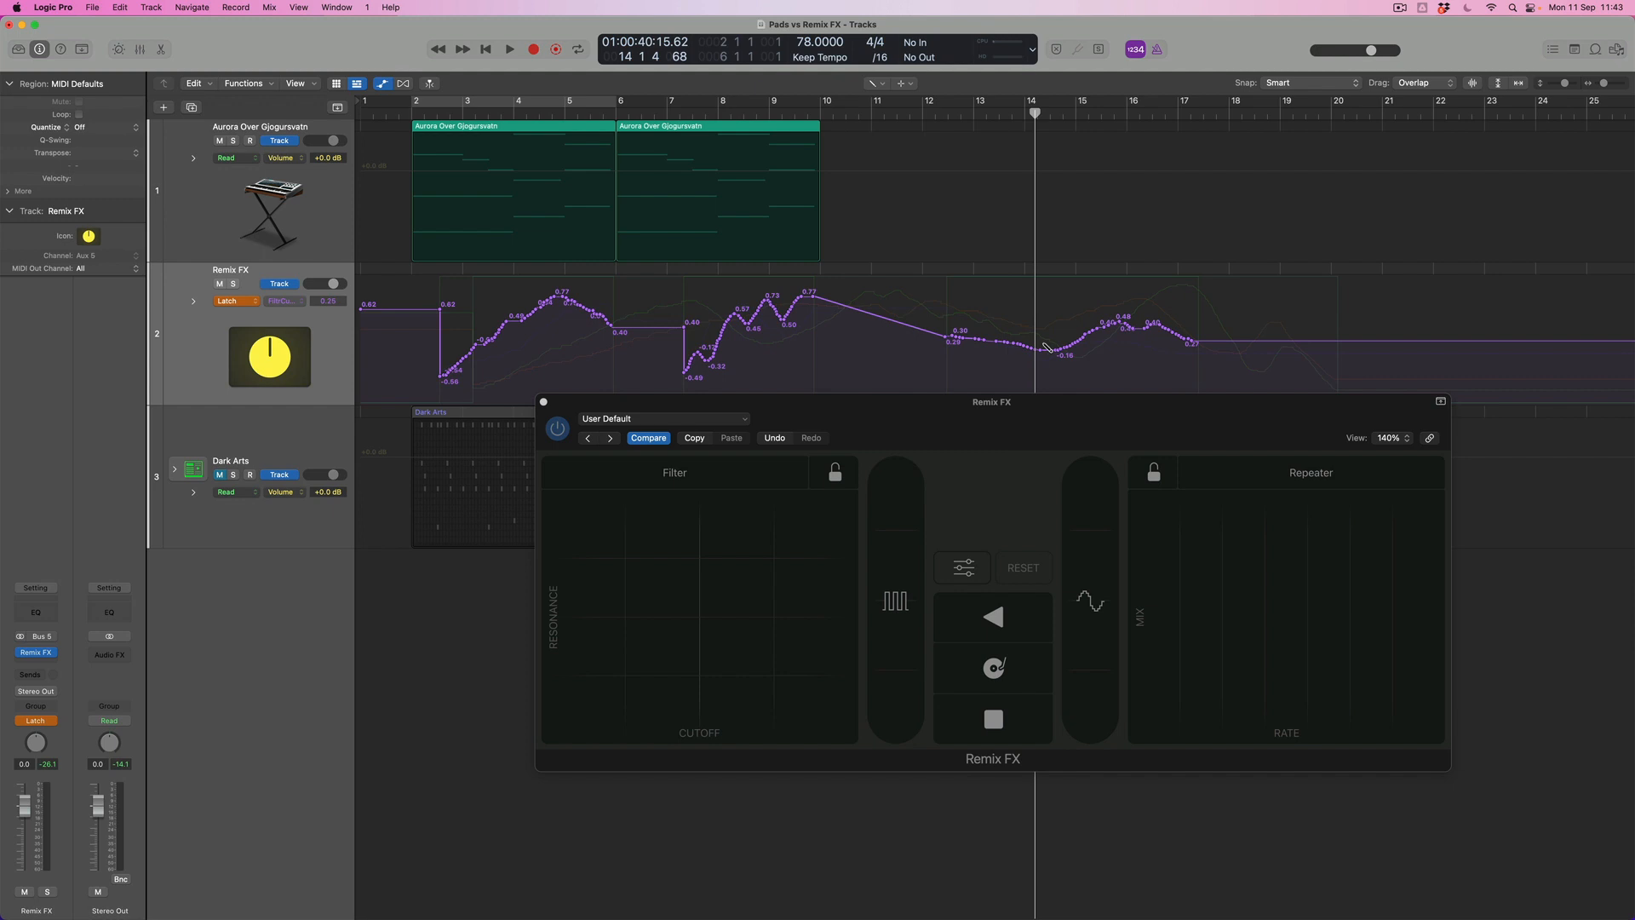
# - Keep Filter Cutoff as the displayed Remix FX automation parameter and switch back to the Pointer tool
pyautogui.click(286, 301)
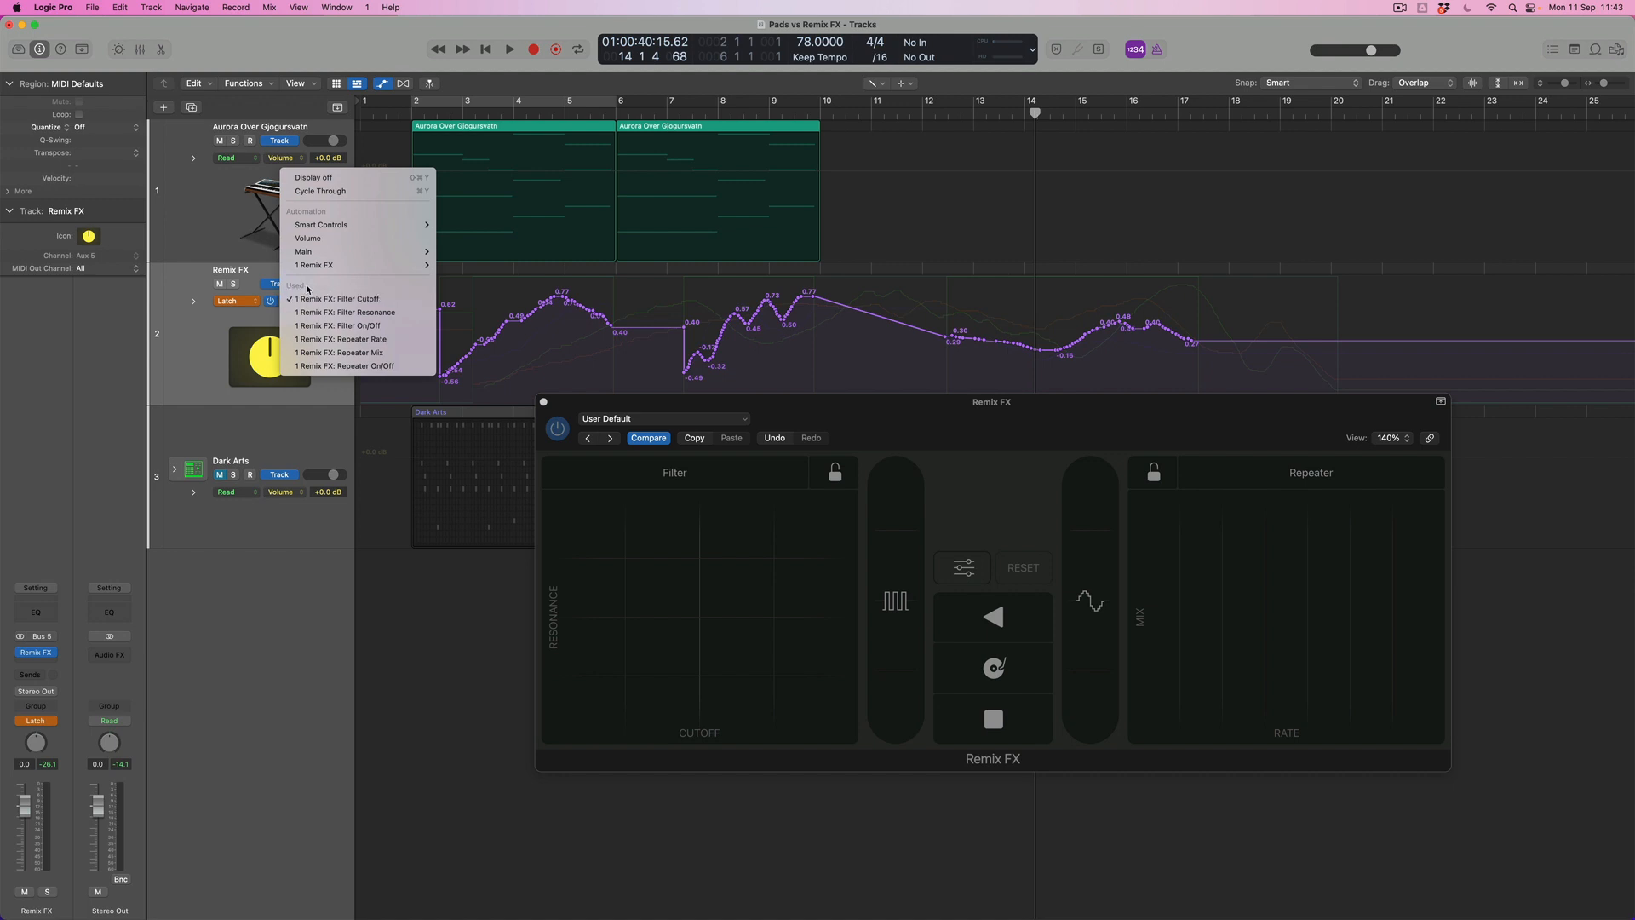
pyautogui.click(360, 300)
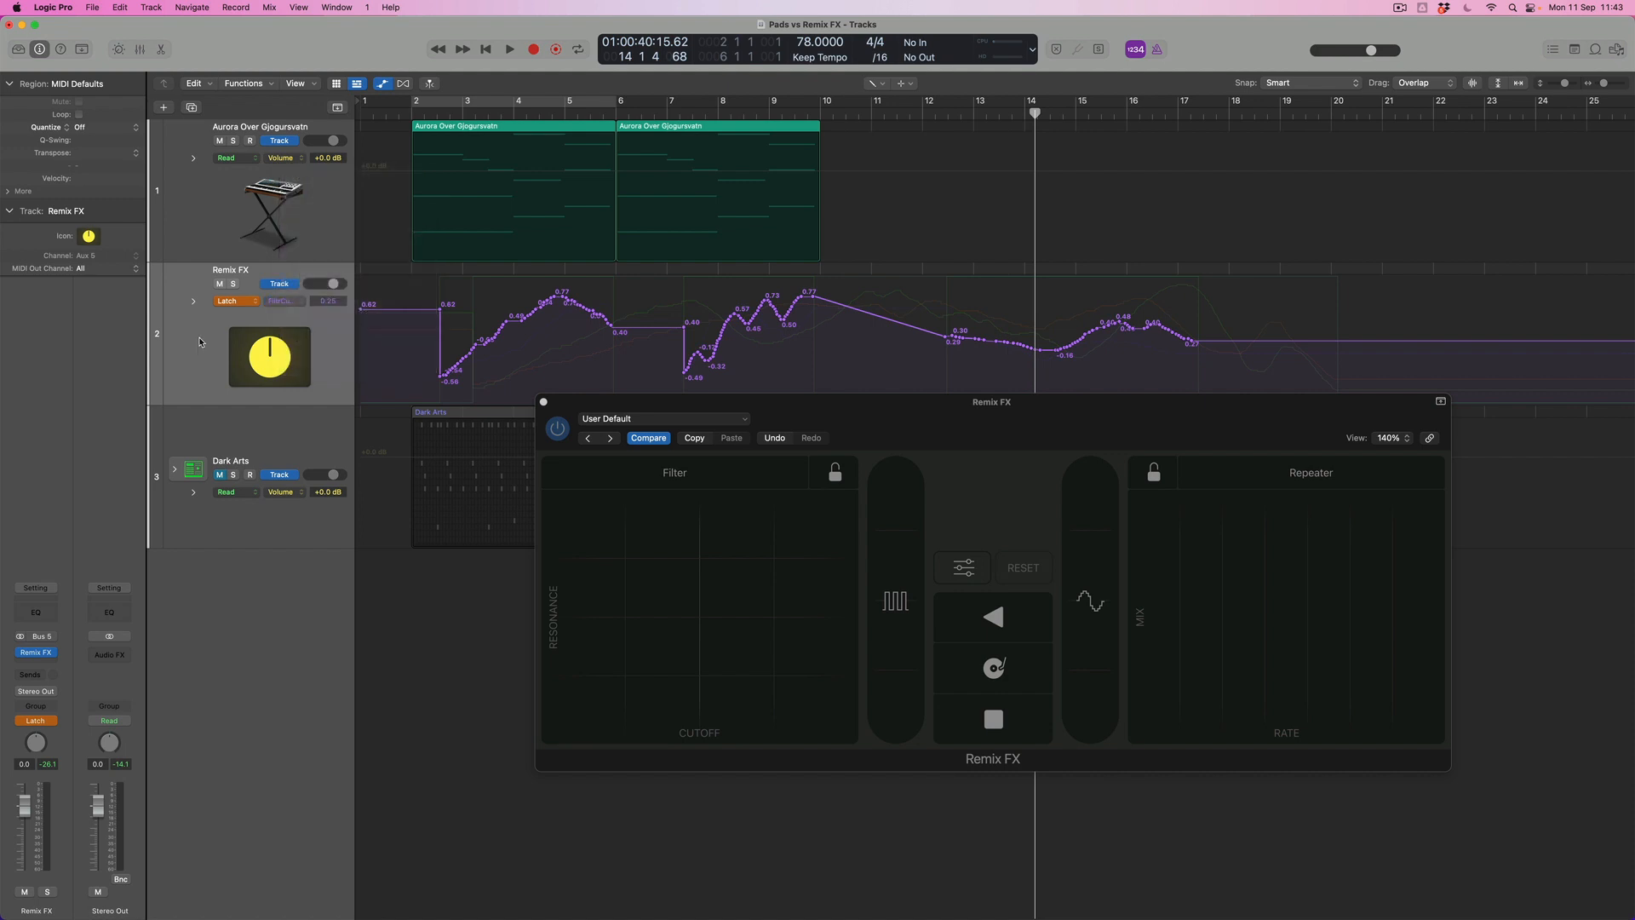
pyautogui.press('t')
pyautogui.click(338, 349)
# - Play the project from the start and record Remix FX gater automation from about bar 5 and downsampler automation from about bar 12
pyautogui.press('Return')
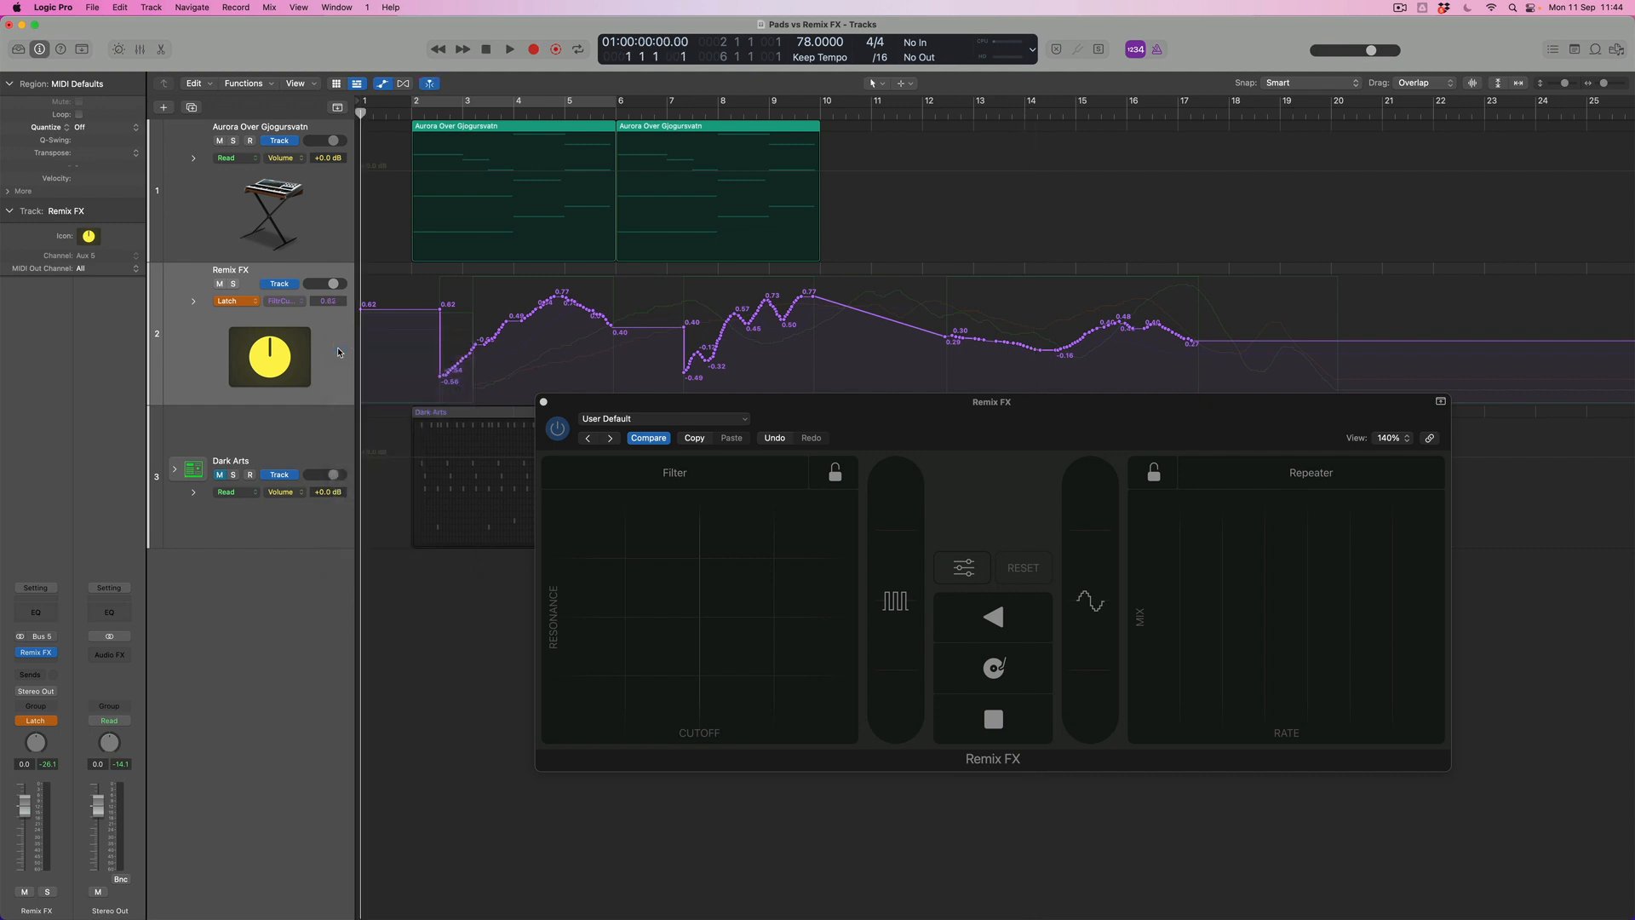
pyautogui.press('space')
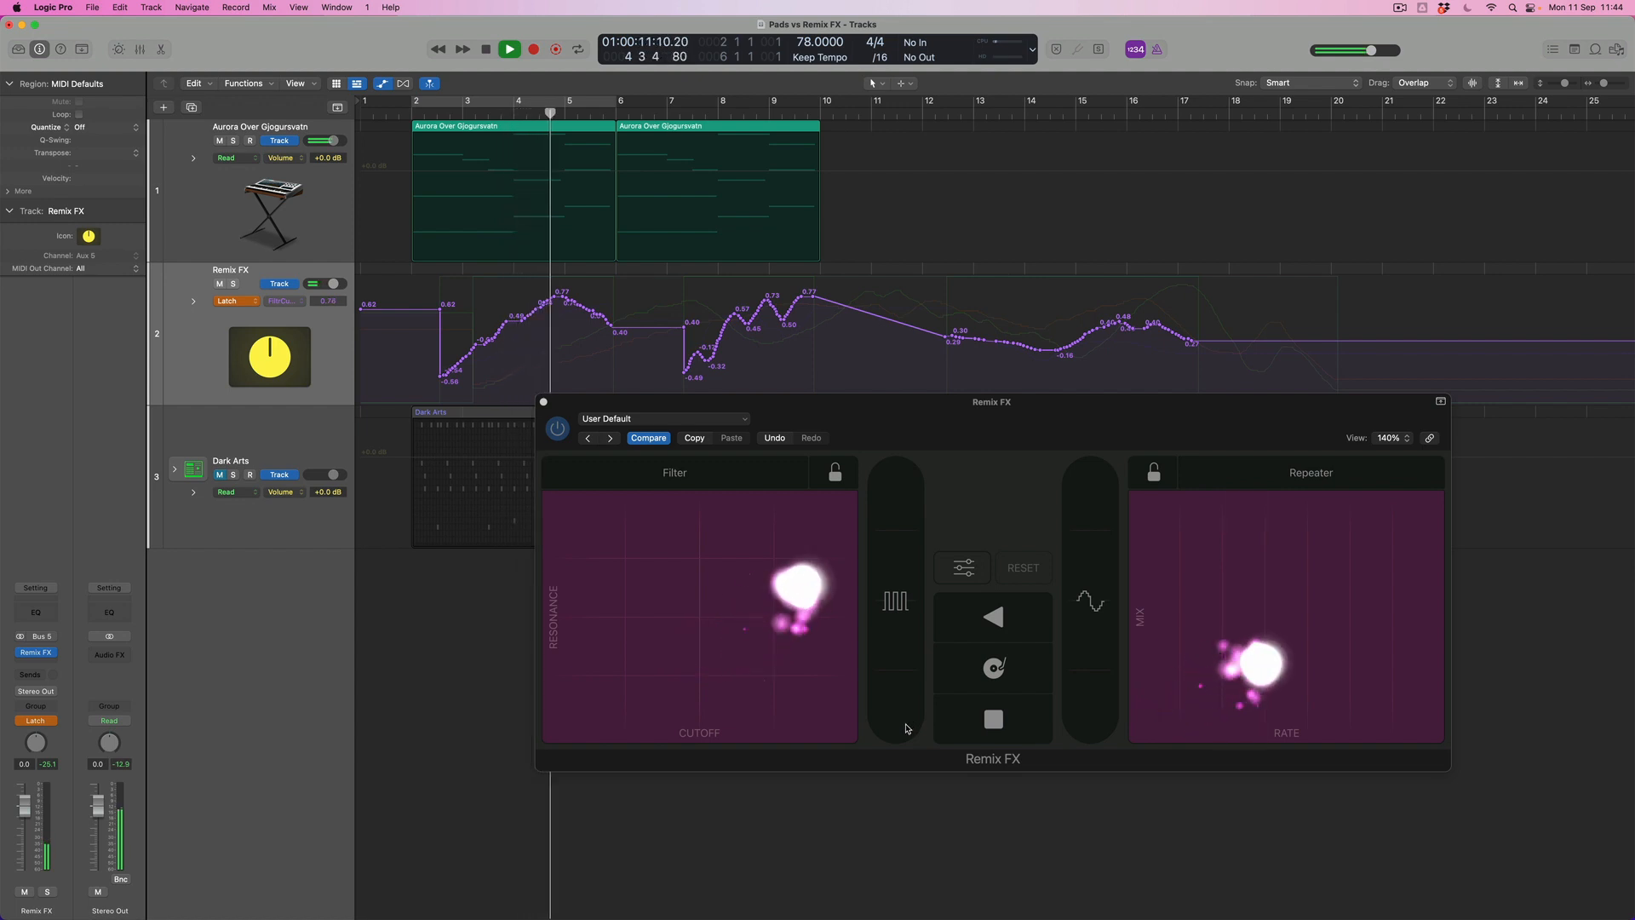
pyautogui.moveTo(906, 727); pyautogui.dragTo(915, 691)
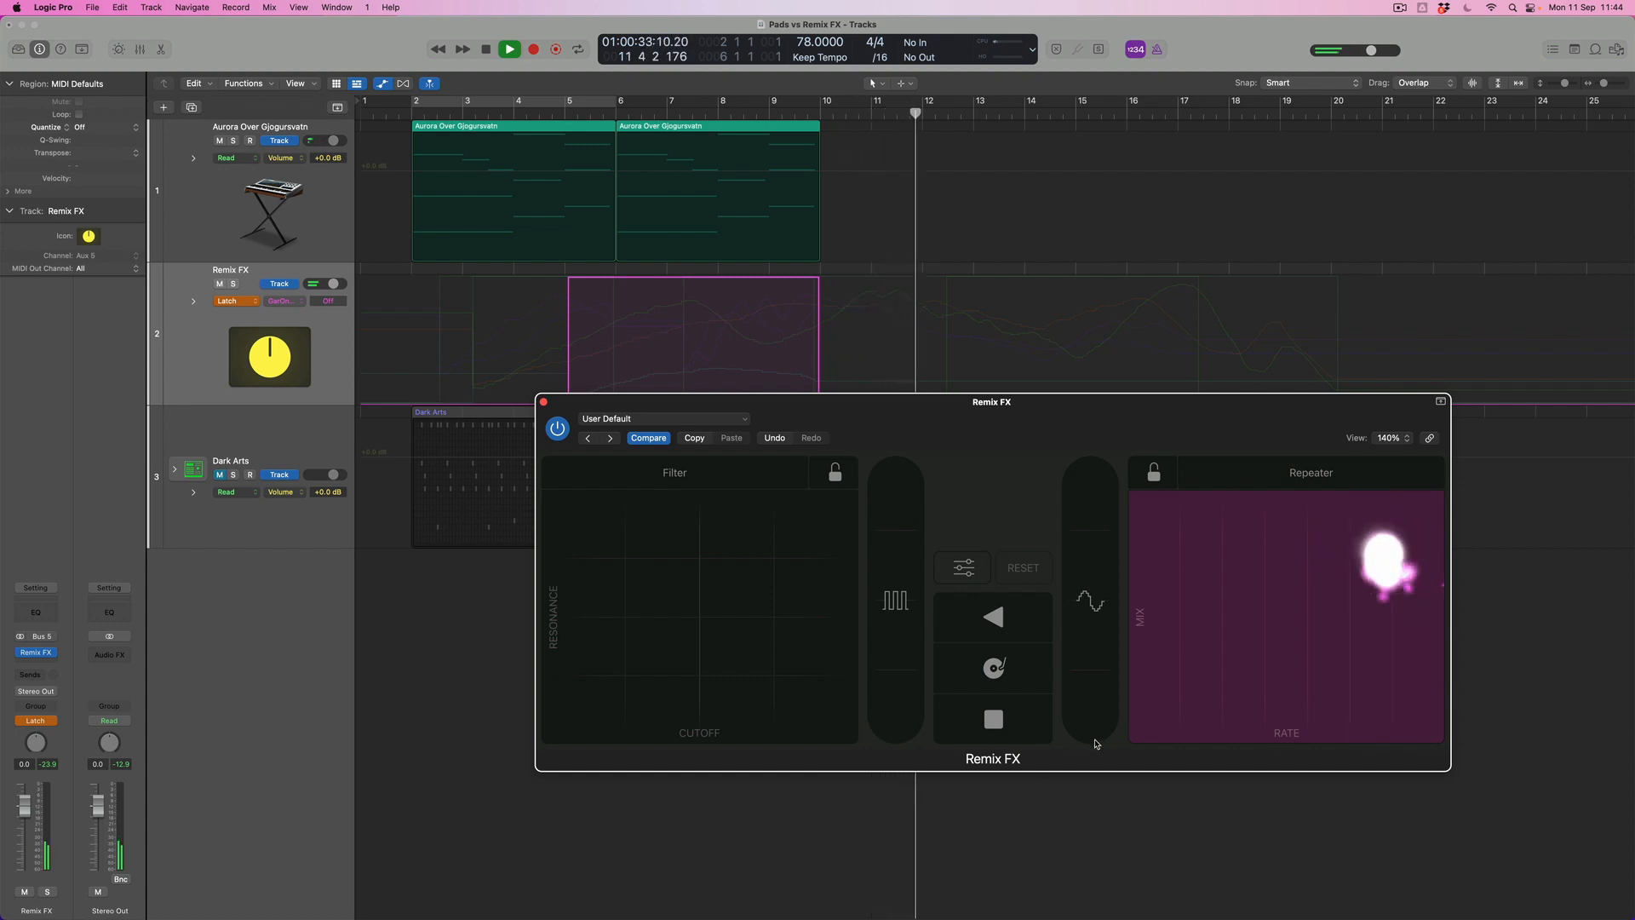
pyautogui.moveTo(1096, 742)
pyautogui.mouseDown()
pyautogui.moveTo(1104, 676)
pyautogui.moveTo(1105, 713)
pyautogui.mouseUp()
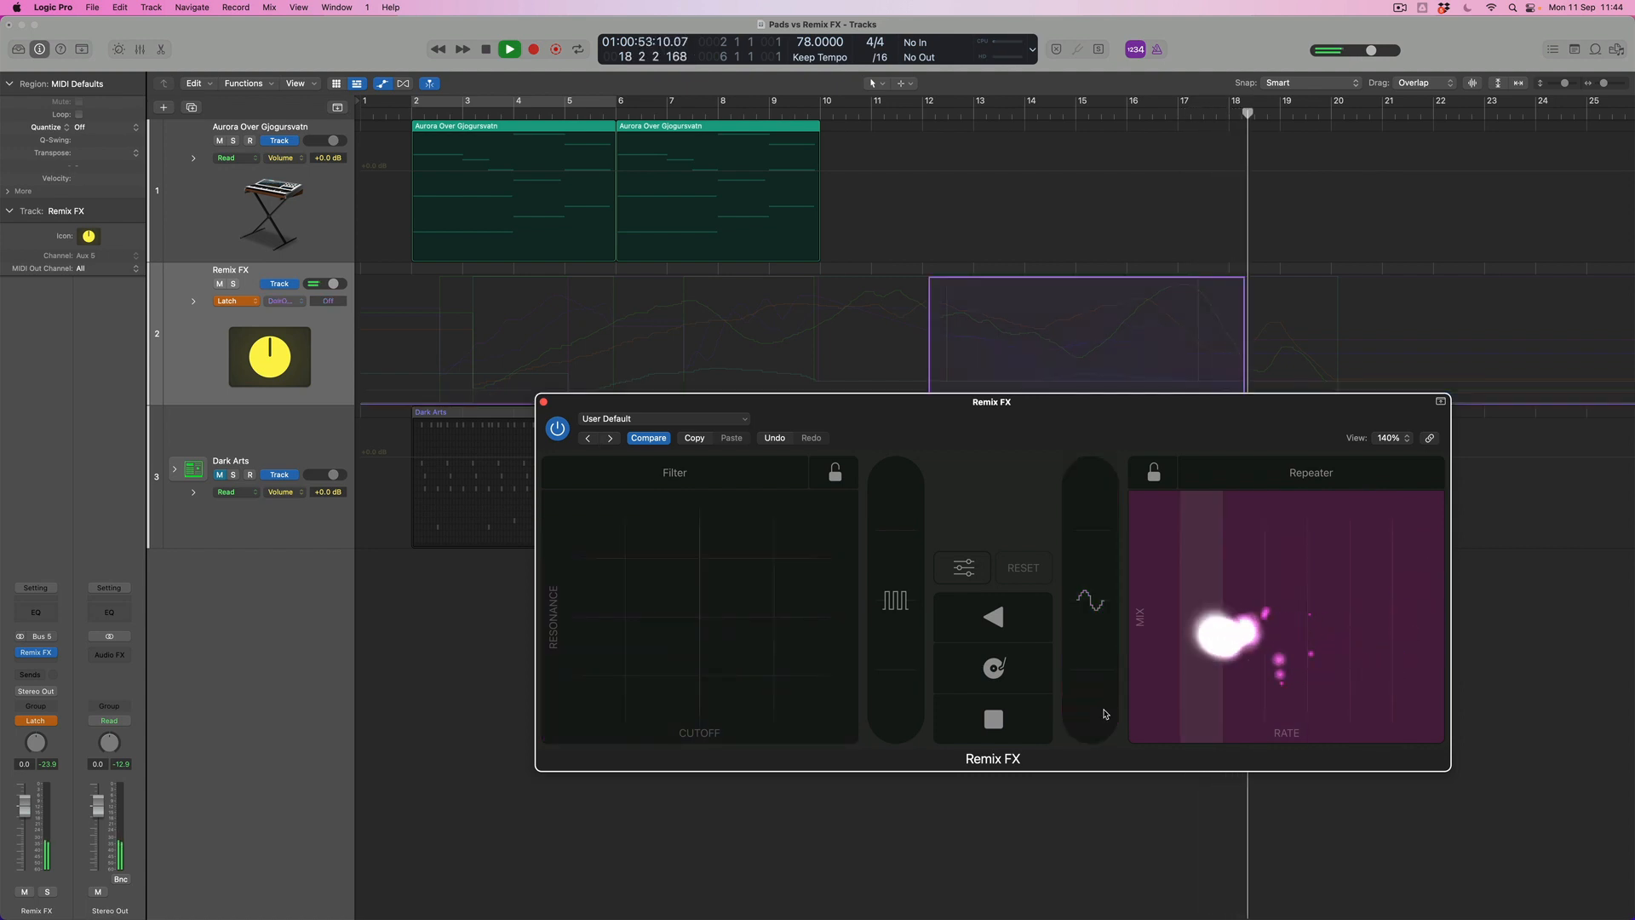
pyautogui.press('space')
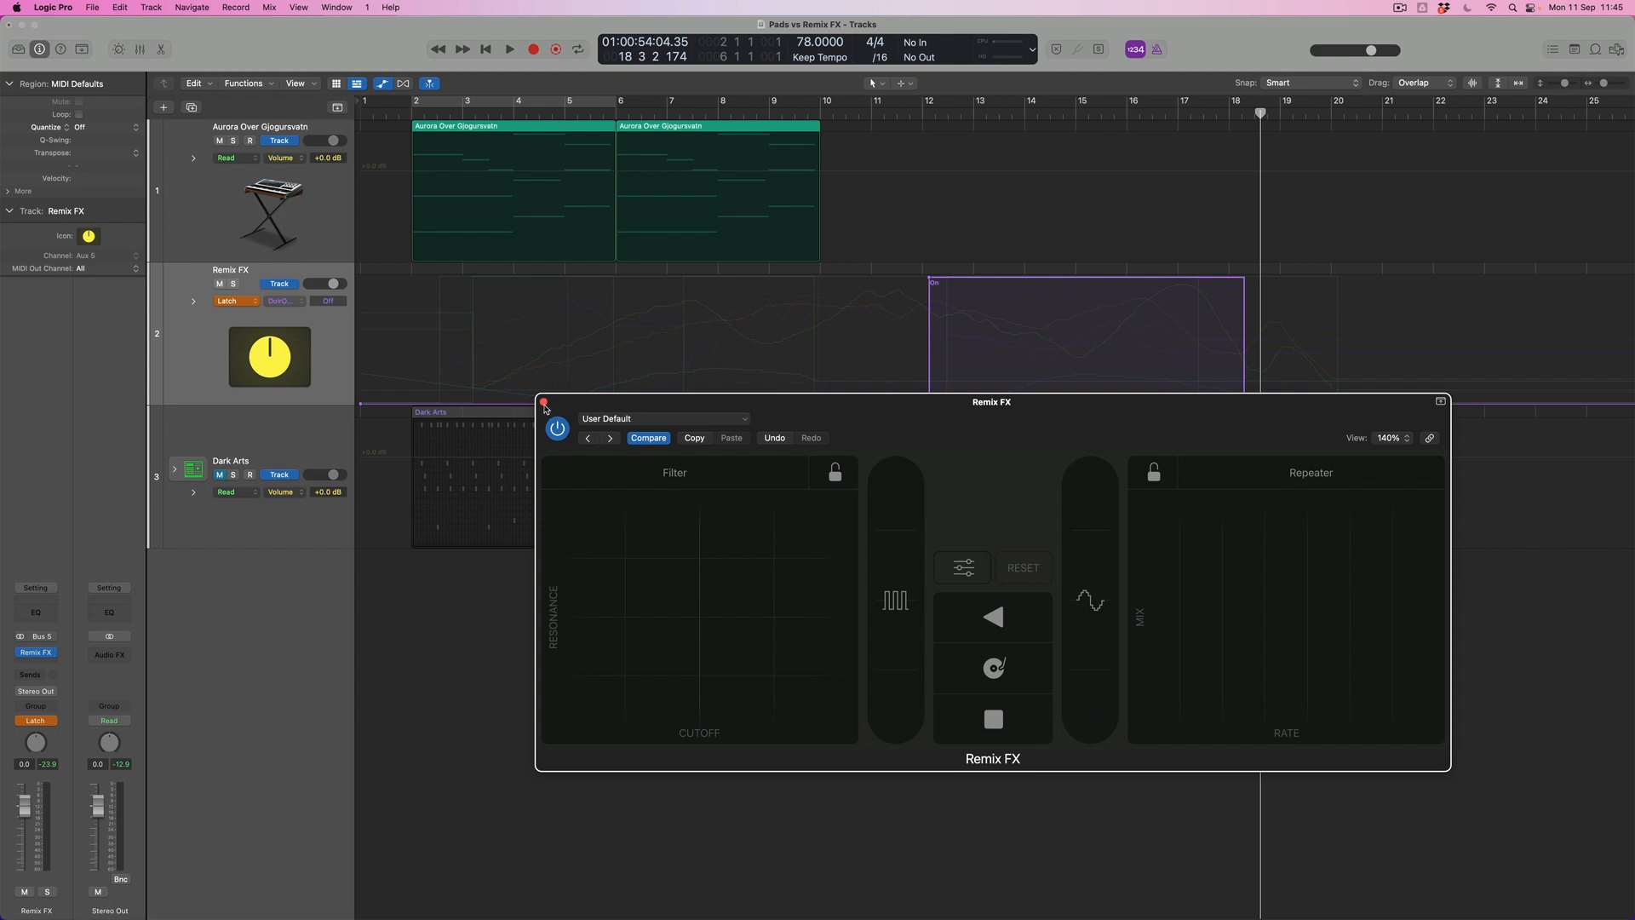
# - Close the Remix FX plug-in window and set the Remix FX track's automation mode to Read
pyautogui.click(543, 401)
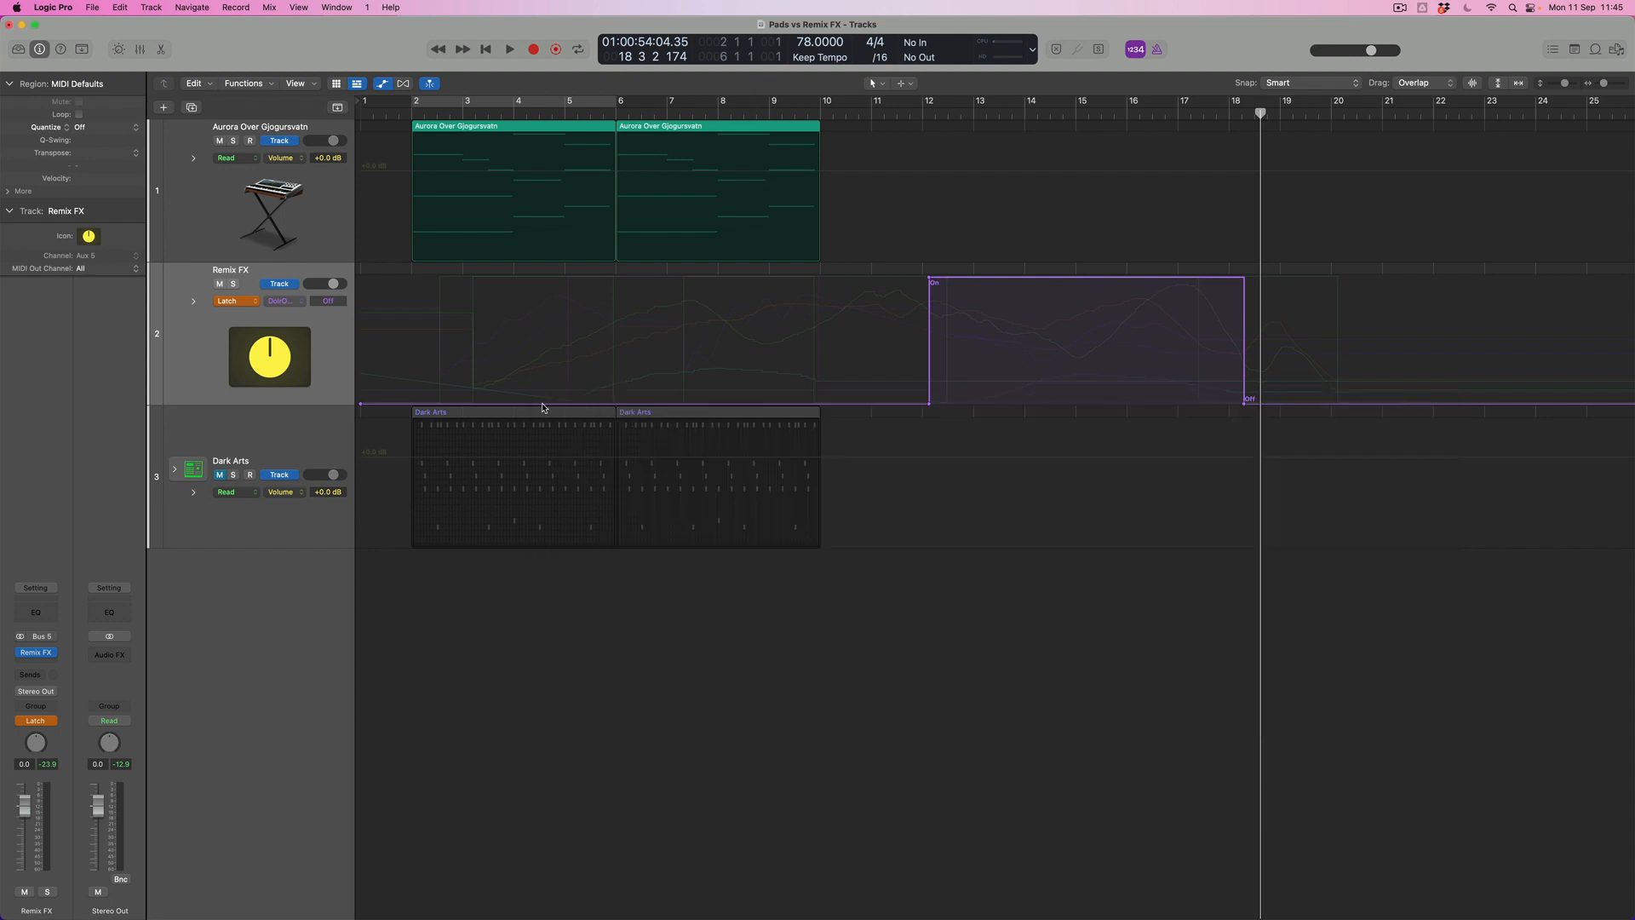
pyautogui.click(257, 304)
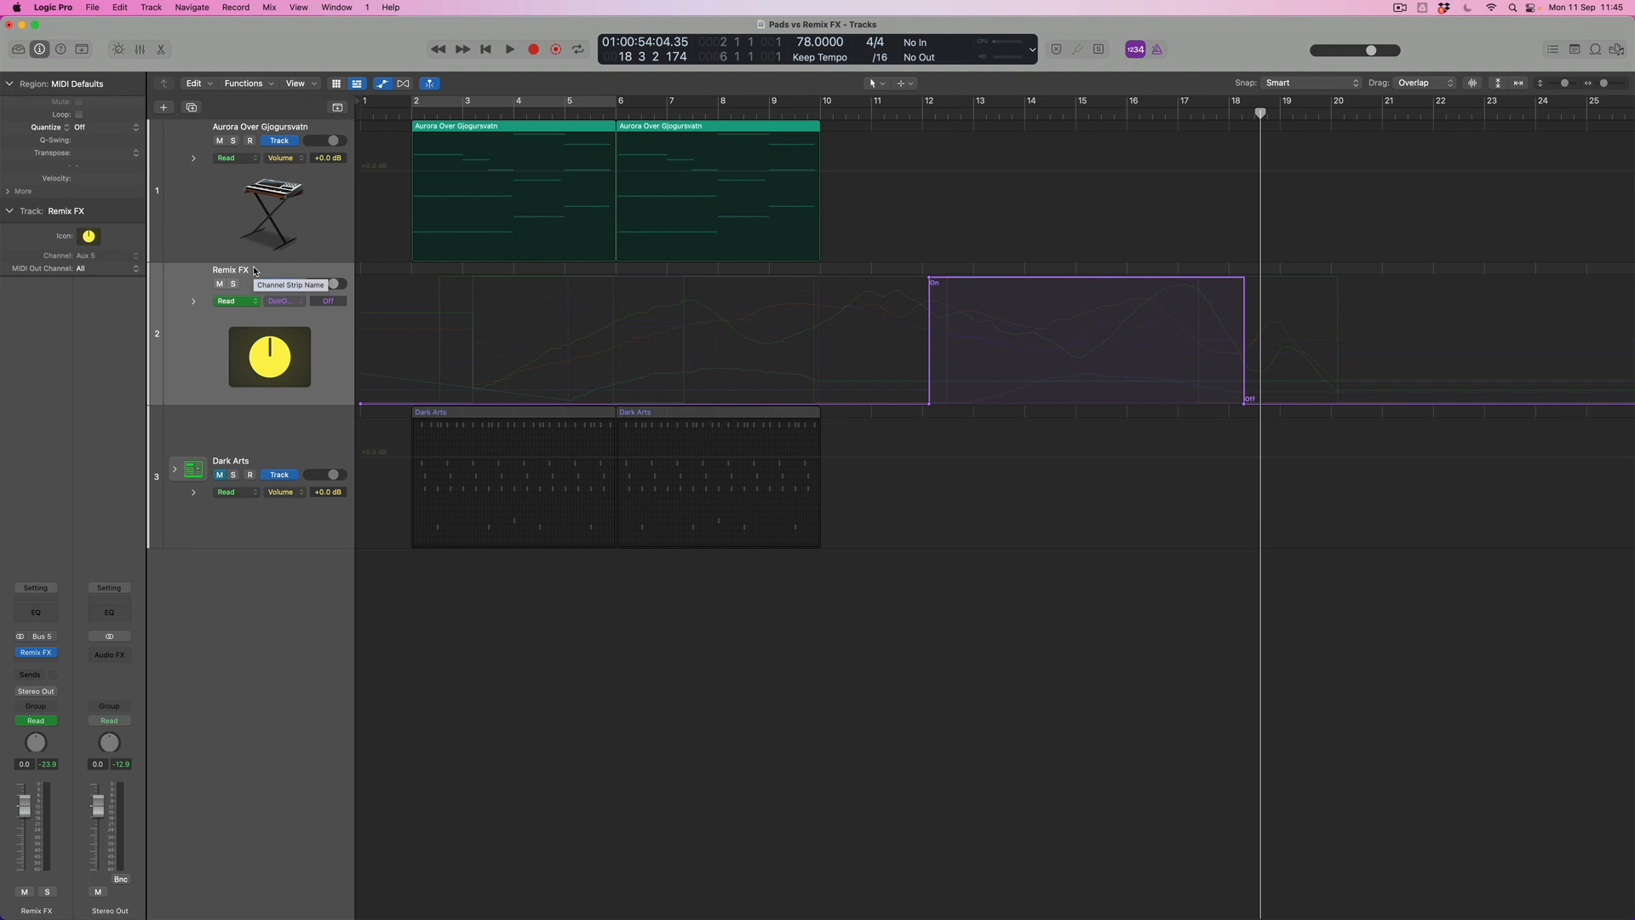
pyautogui.click(302, 303)
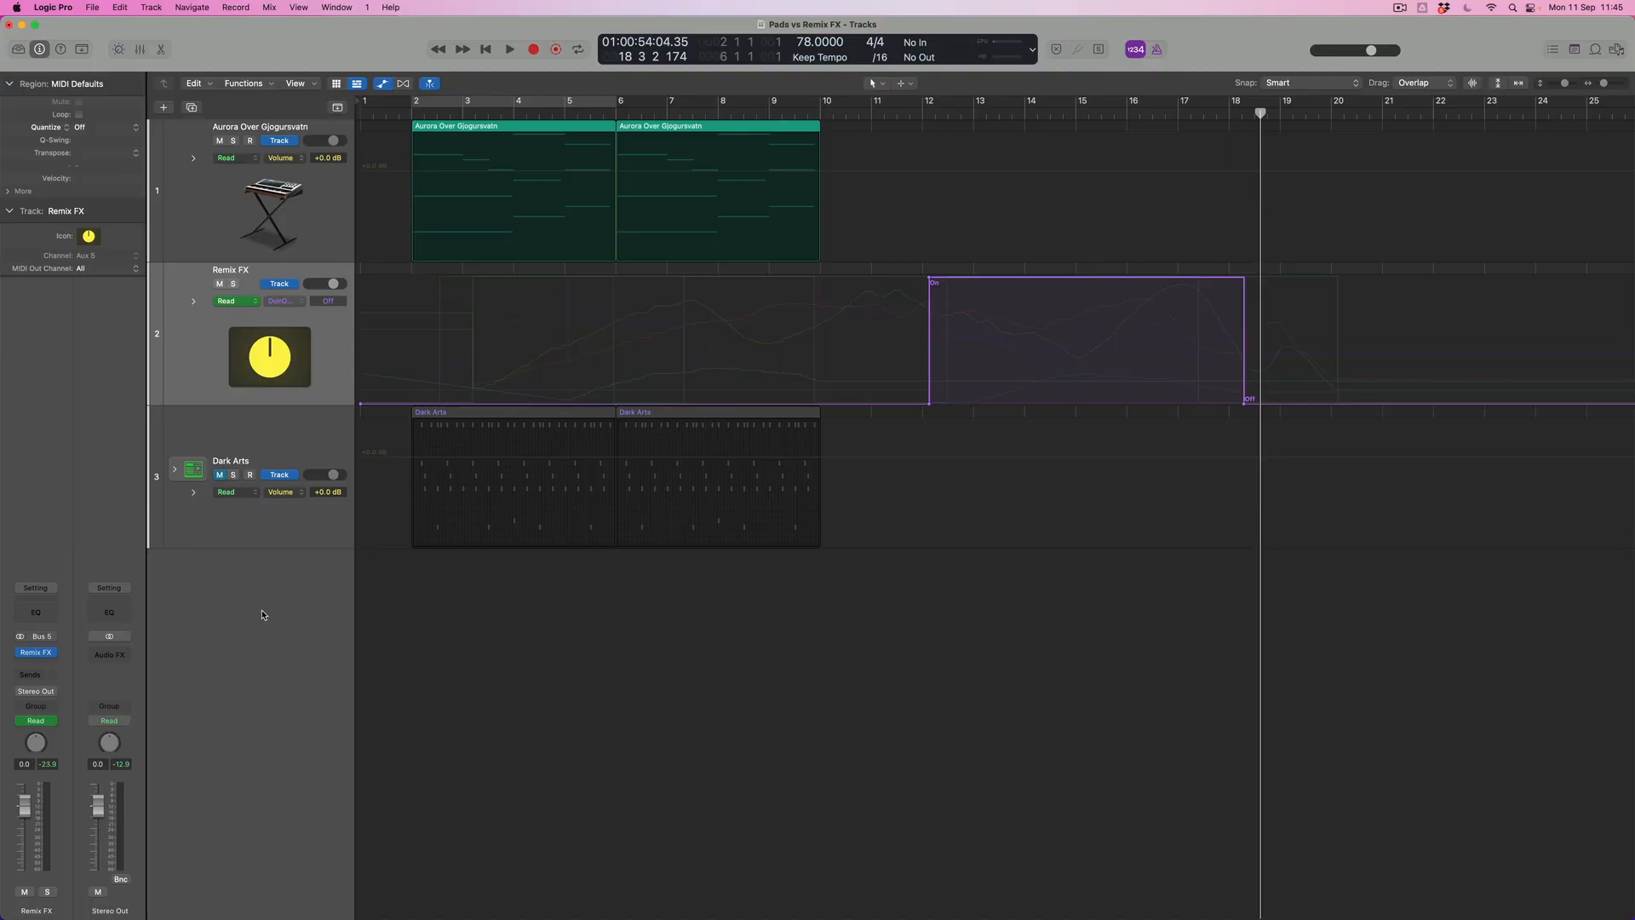
# - Play the project from the start and solo the Remix FX channel to hear its recorded automation
pyautogui.press('Return')
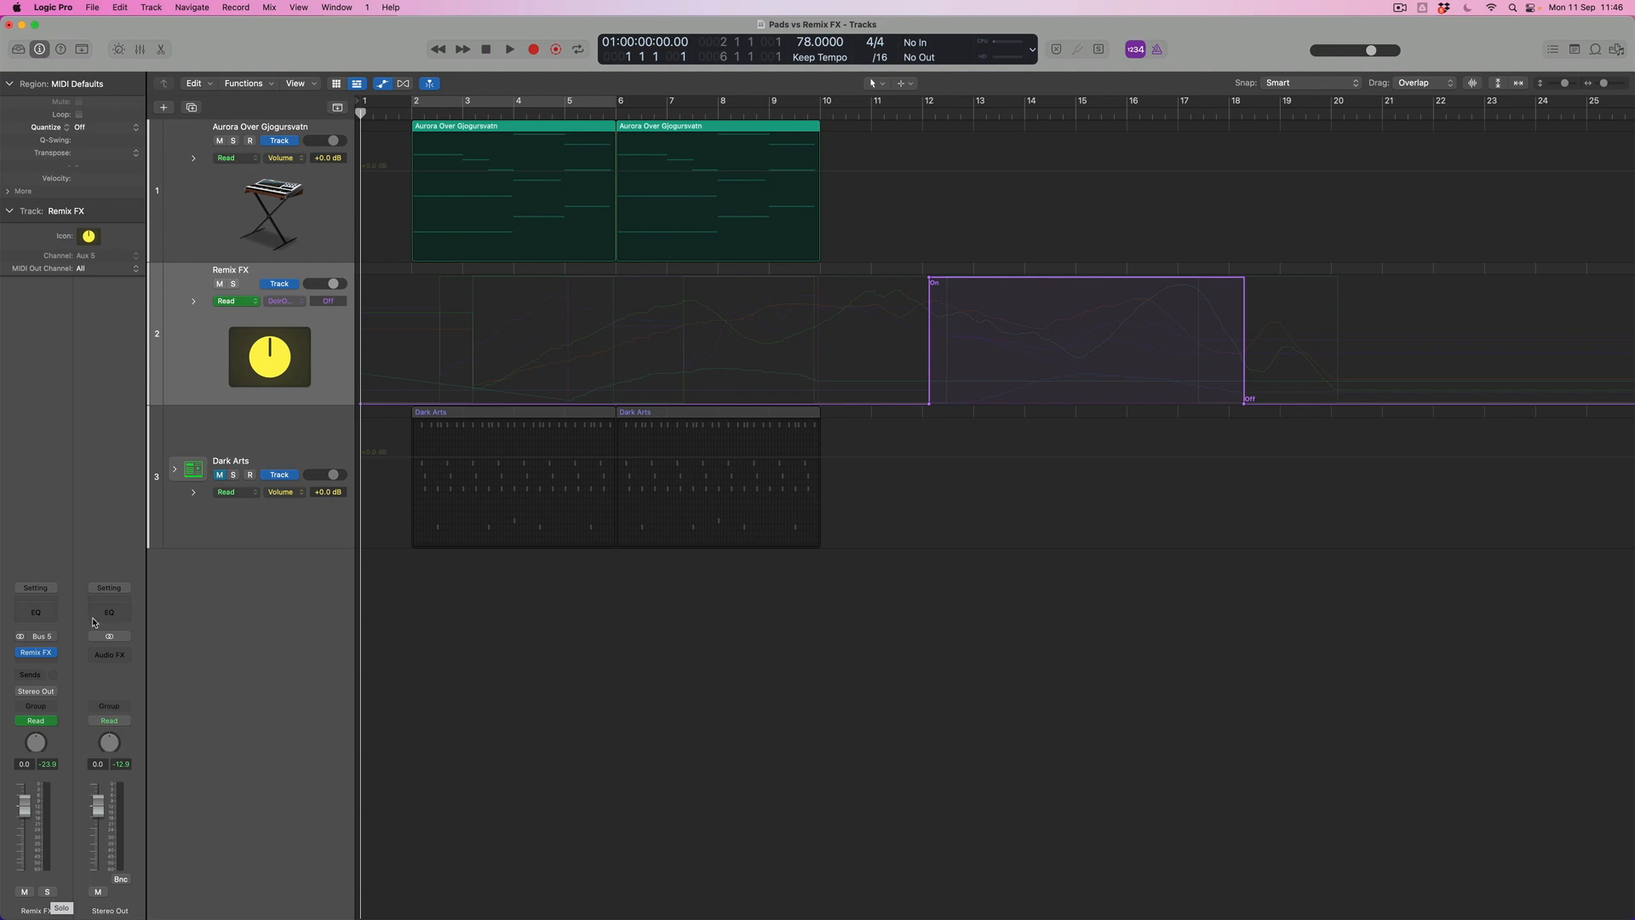
pyautogui.press('space')
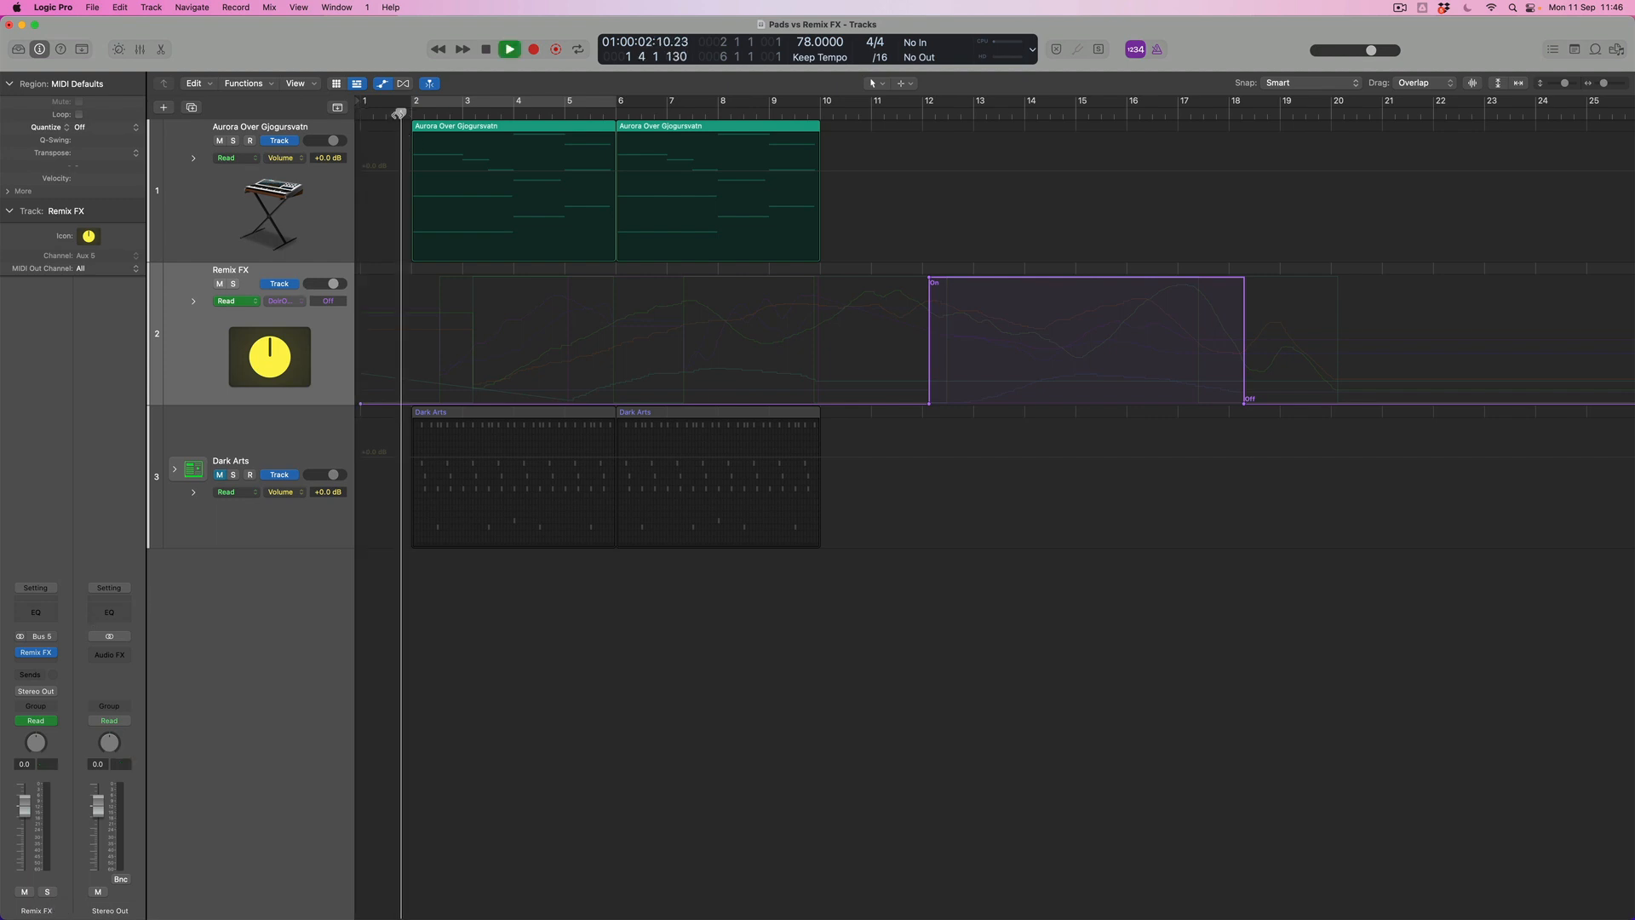
pyautogui.click(49, 893)
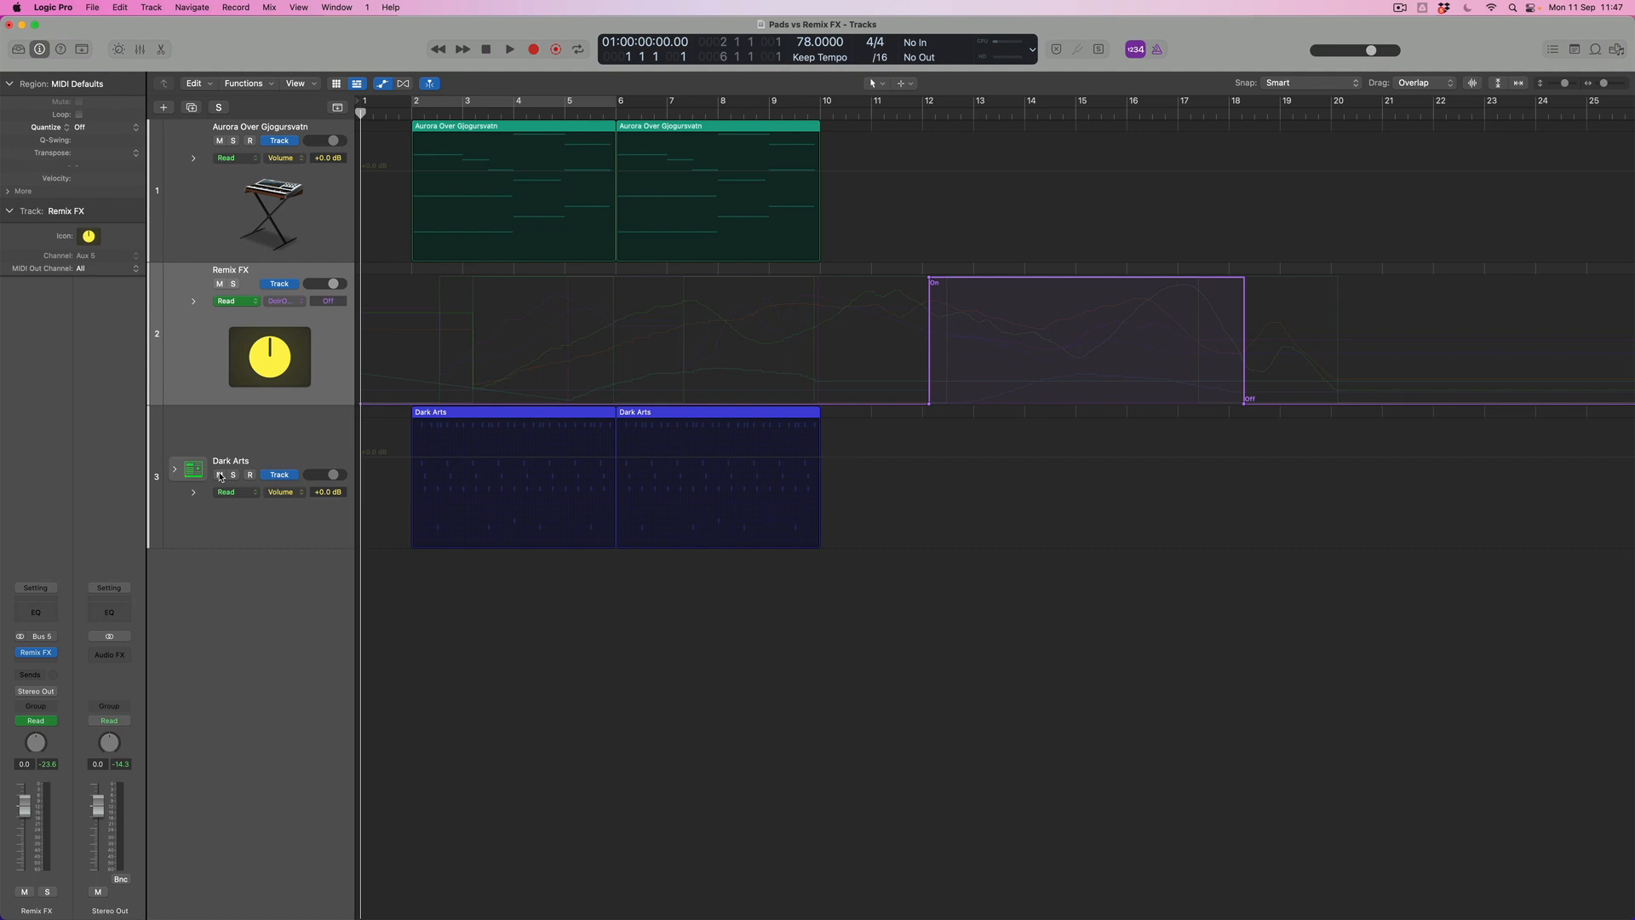
# - Copy the second Dark Arts region and the second Aurora Over Gjogursvatn region to bar 18 while the project plays
pyautogui.press('space')
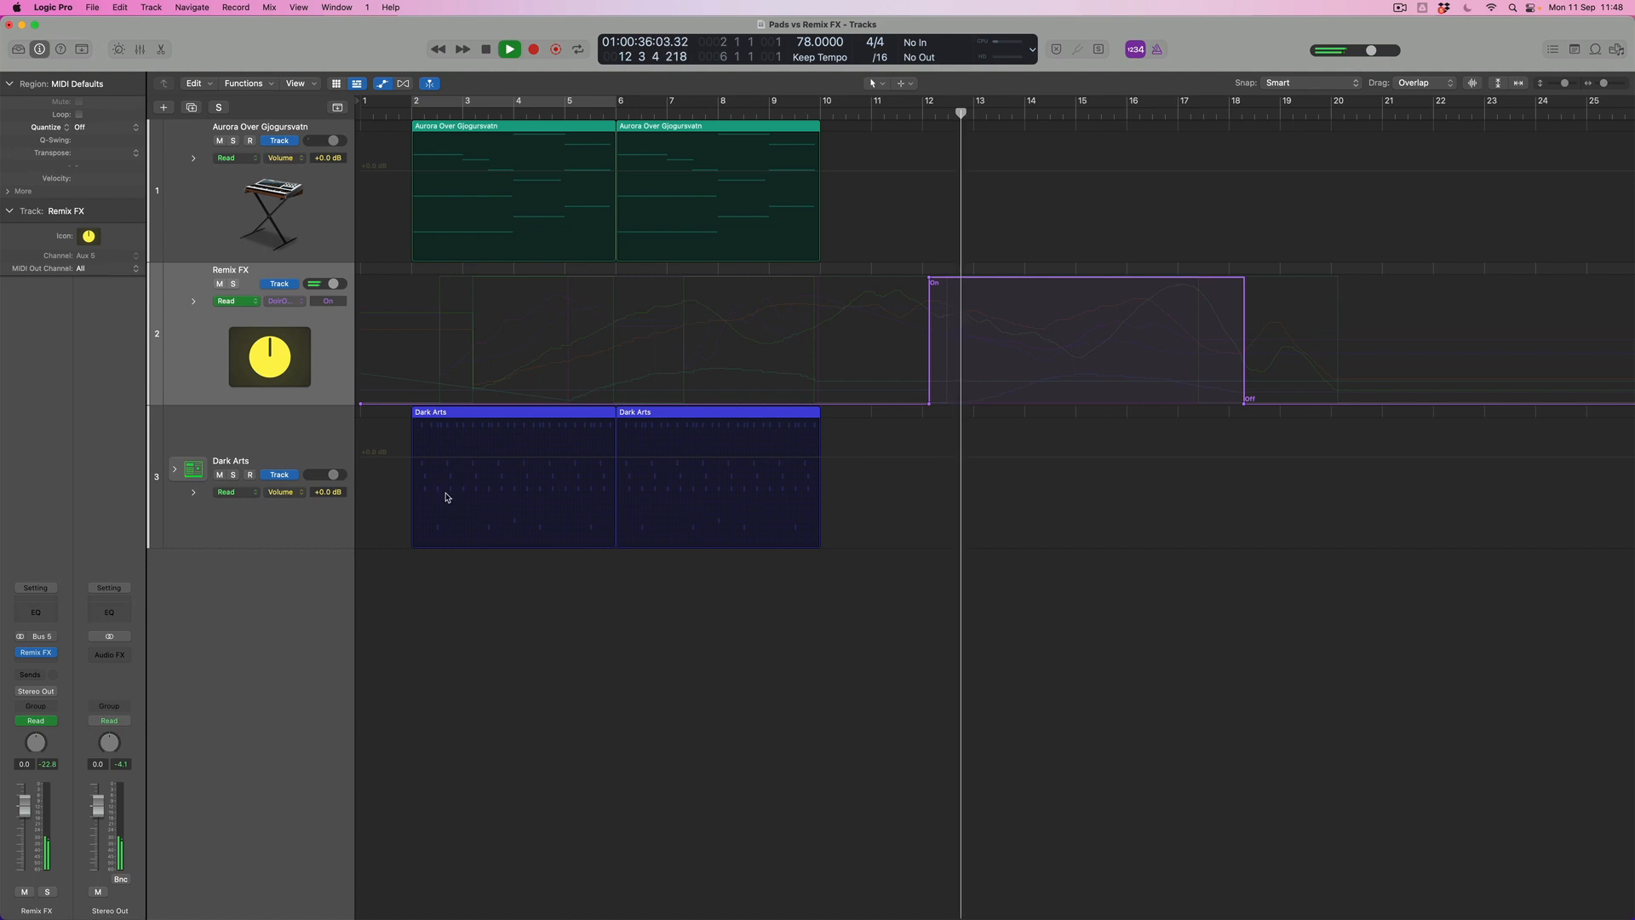
pyautogui.moveTo(654, 415); pyautogui.dragTo(1278, 424)
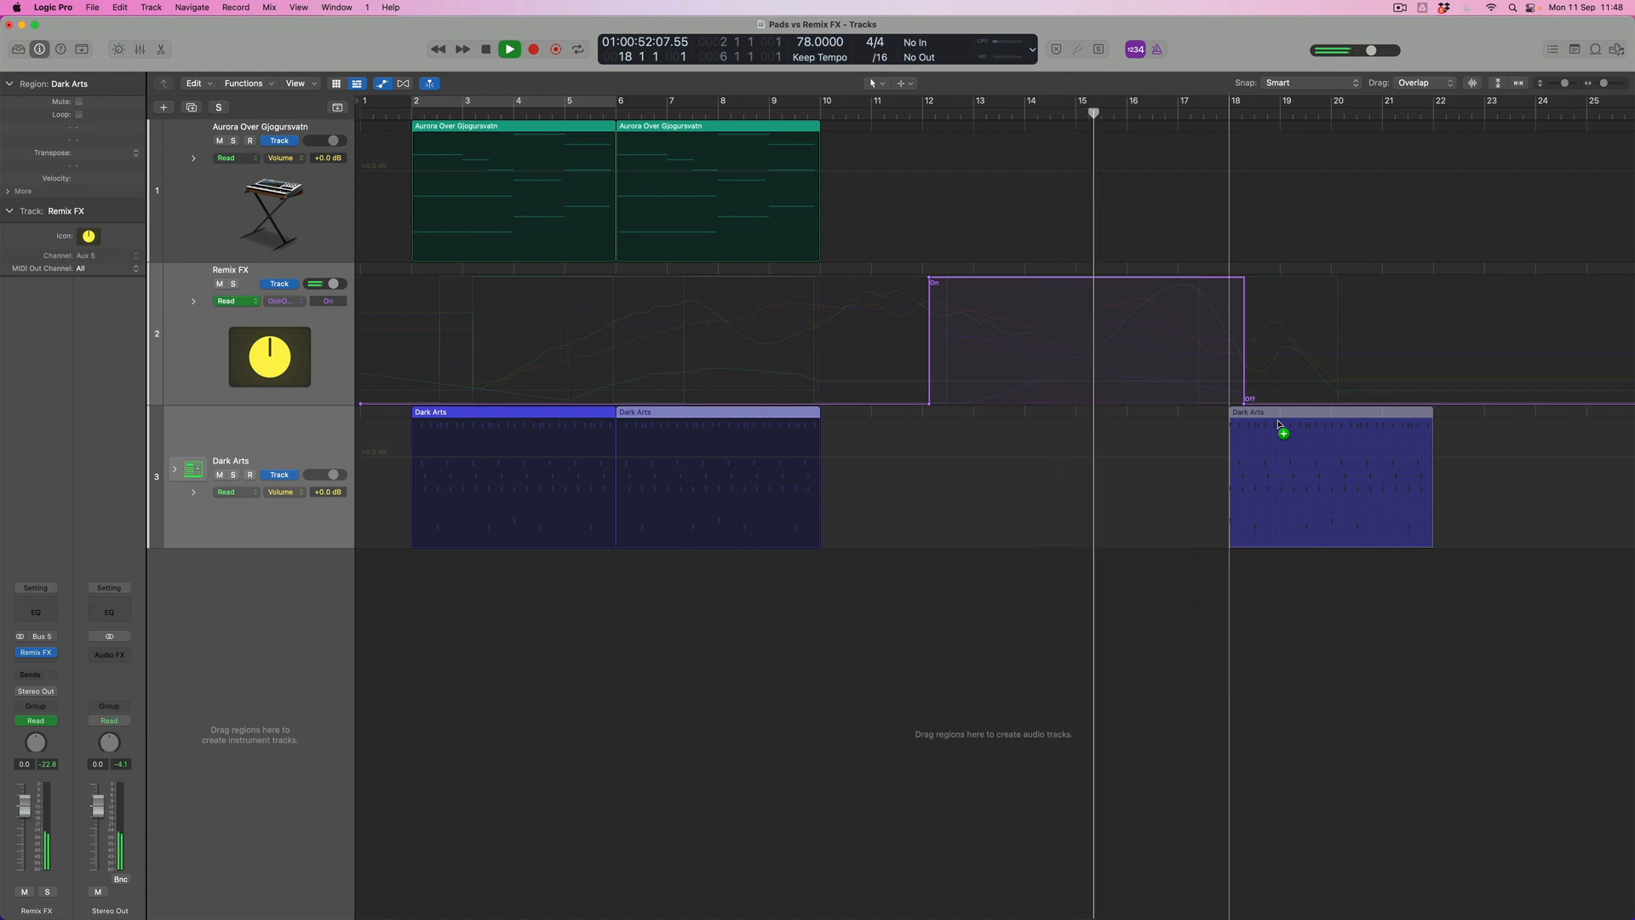
pyautogui.moveTo(750, 161); pyautogui.dragTo(1305, 186)
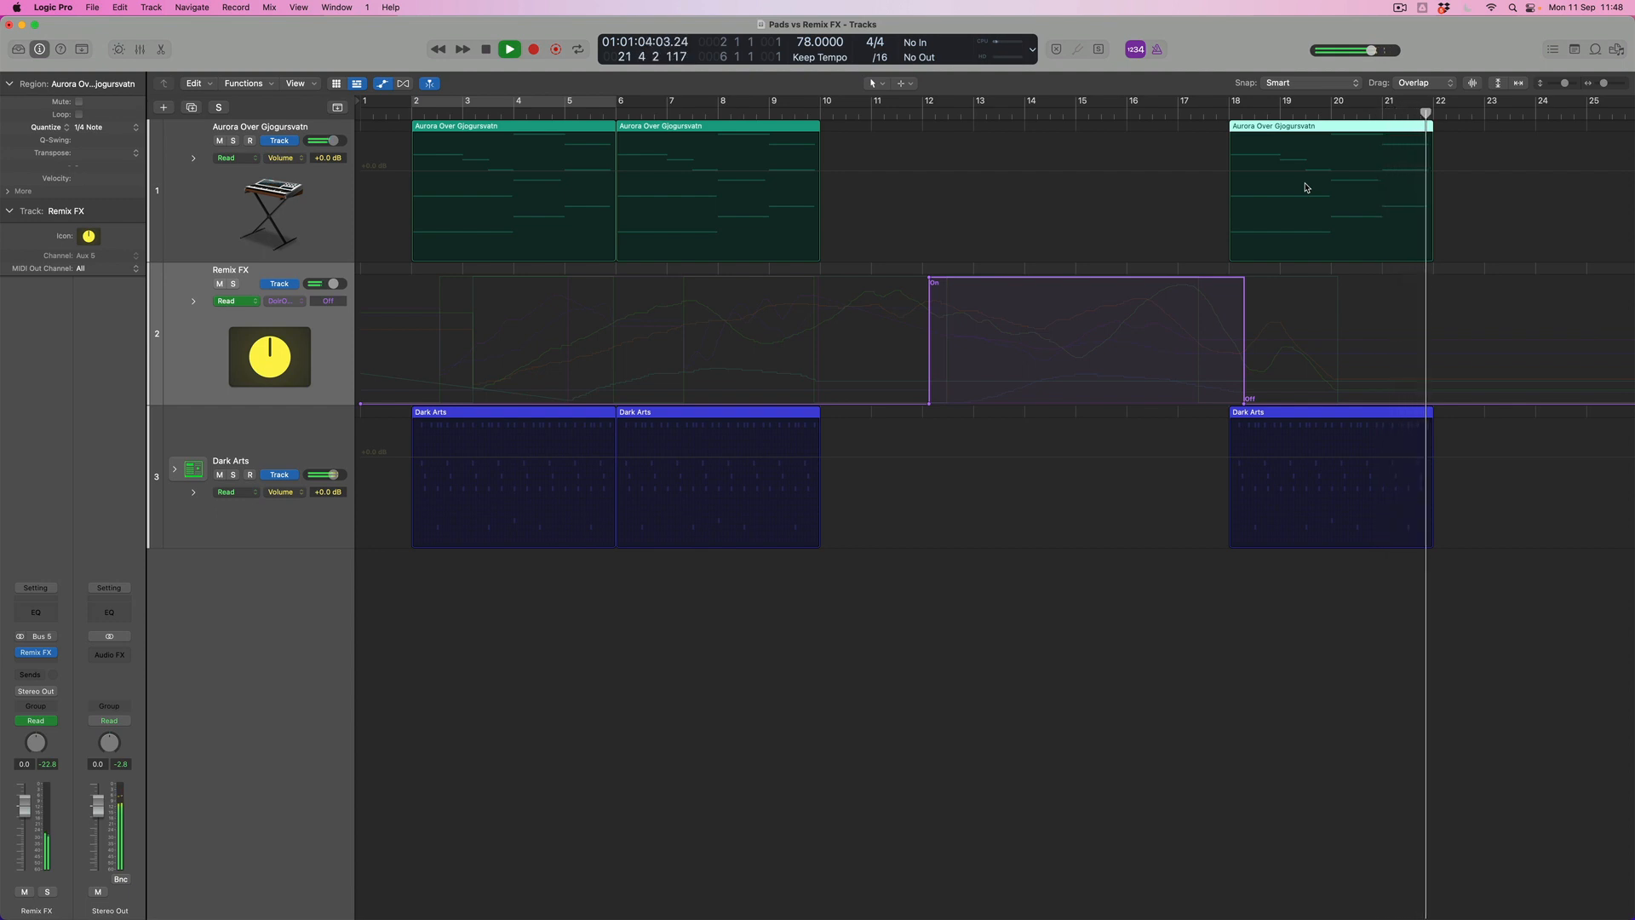
pyautogui.press('space')
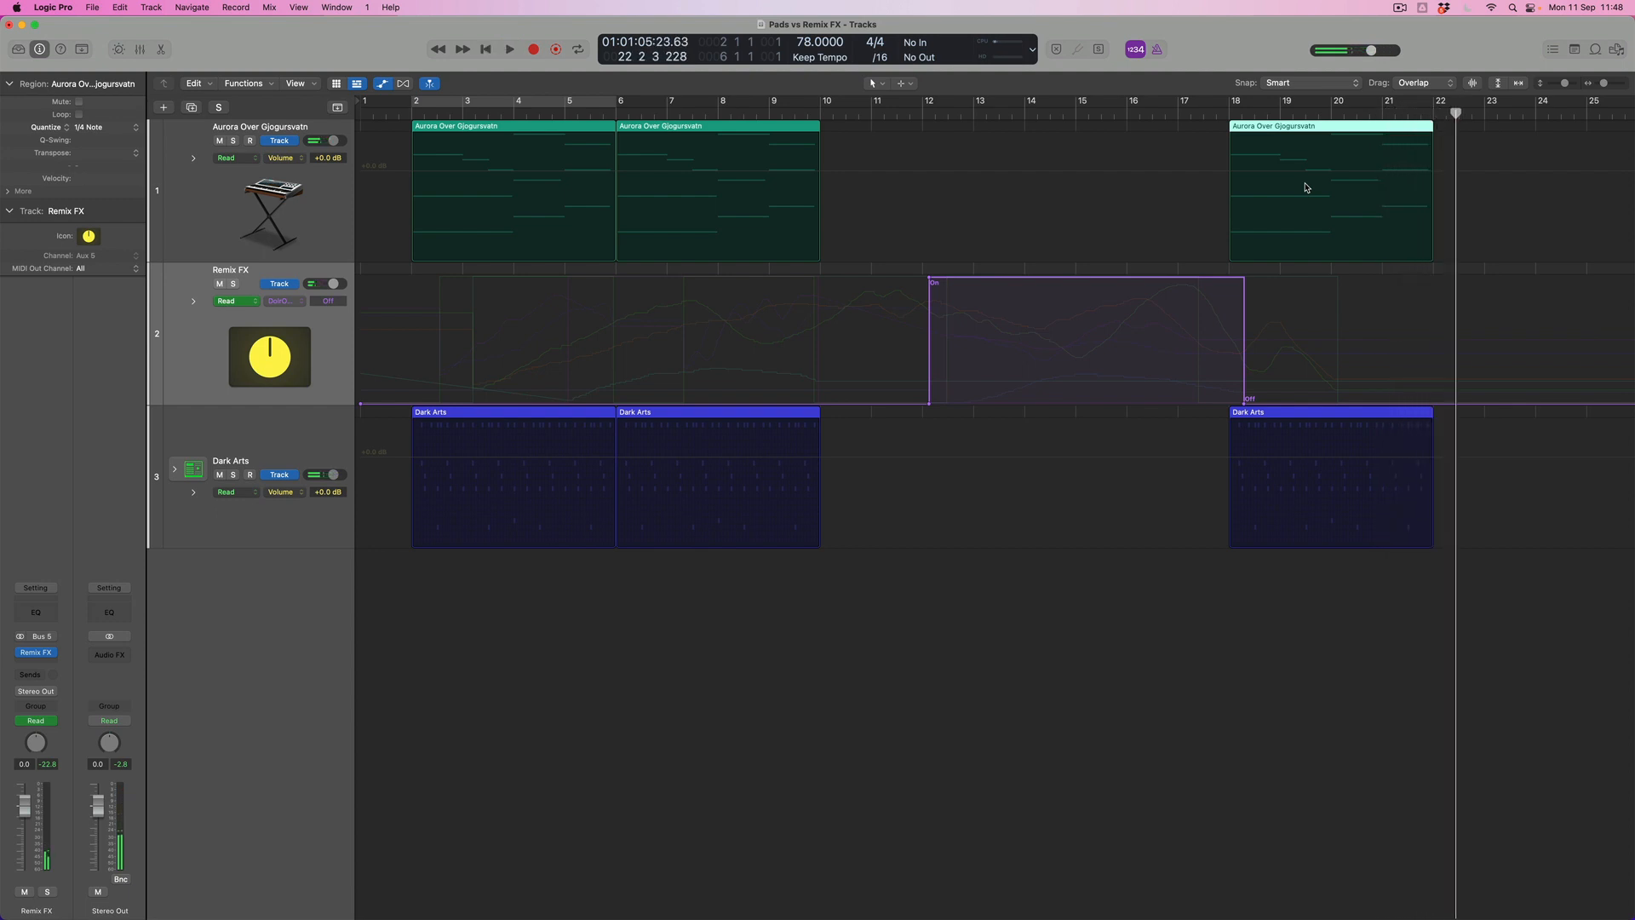